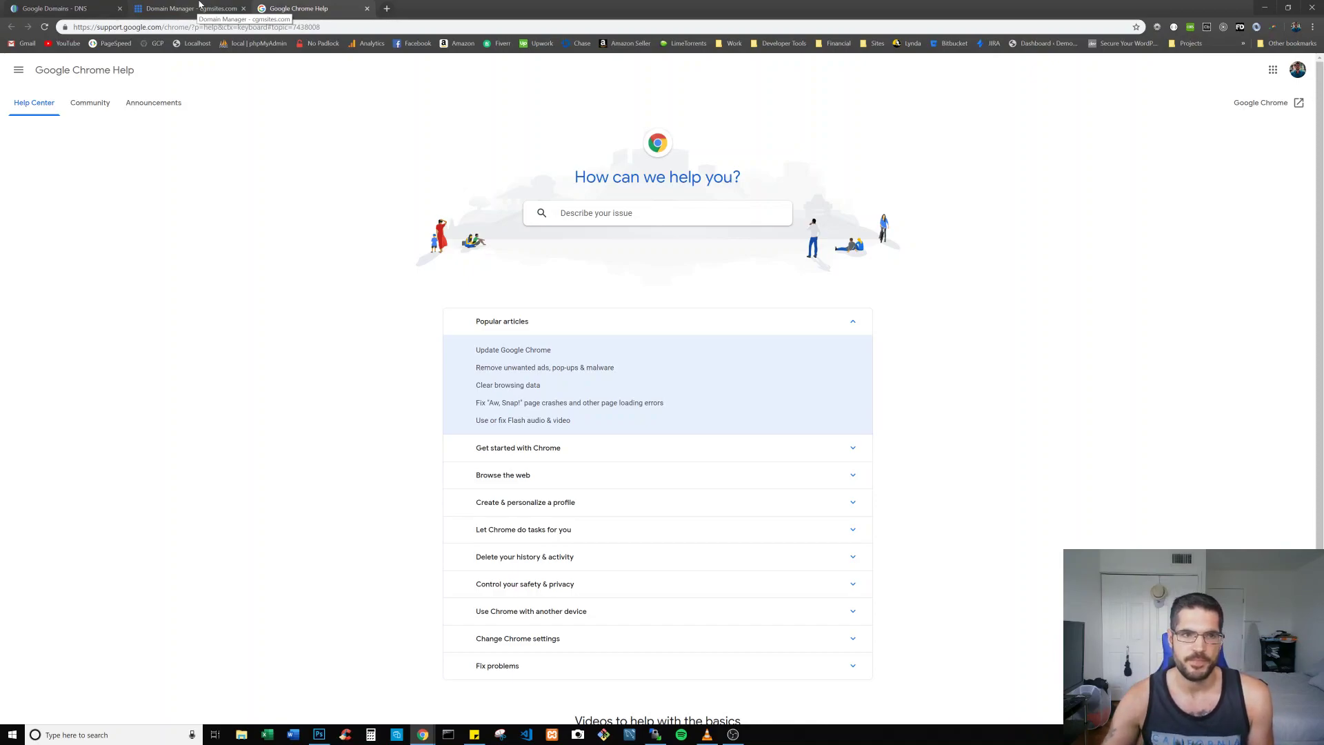
Step: Show Bluehost's name servers: ns1.bluehost.com (162.159.24.80) and ns2.bluehost.com (162.159.25.175)
{"action": "left_click", "coordinate": [200, 5]}
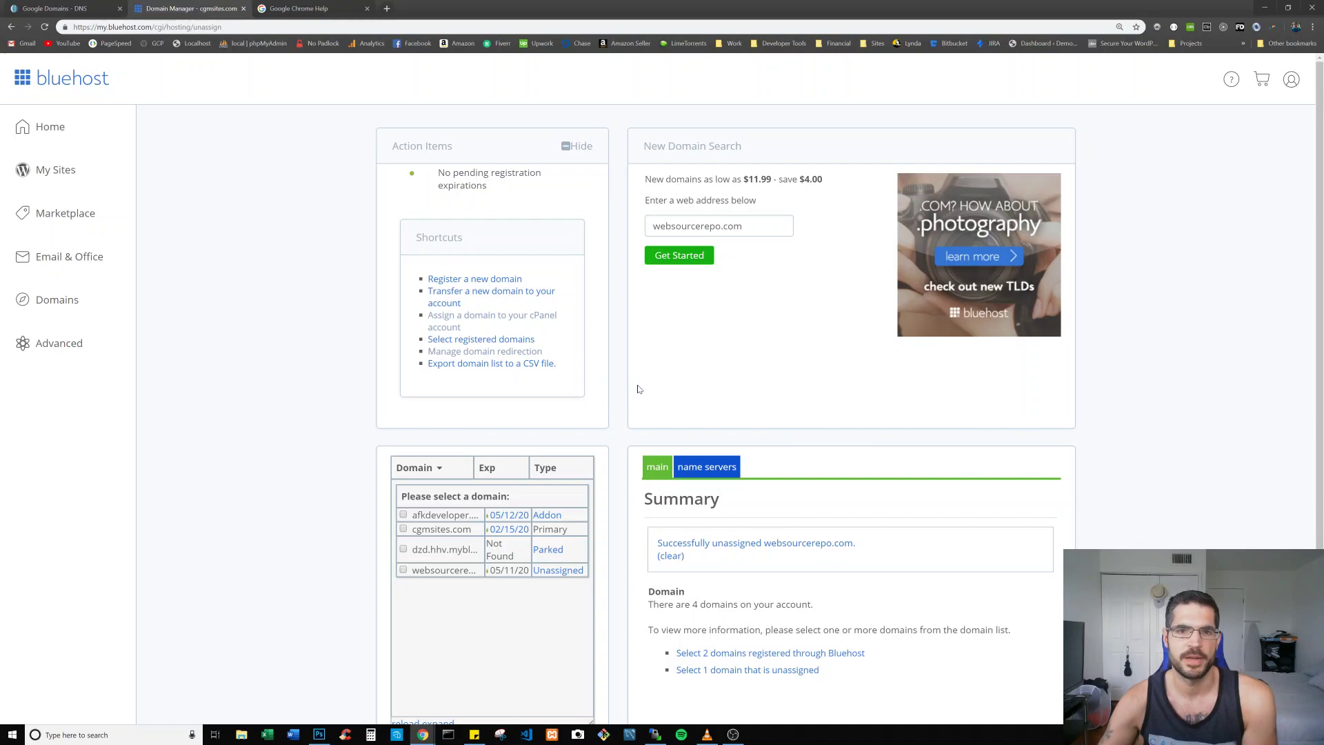
{"action": "scroll", "coordinate": [638, 379], "scroll_direction": "down", "scroll_amount": 1}
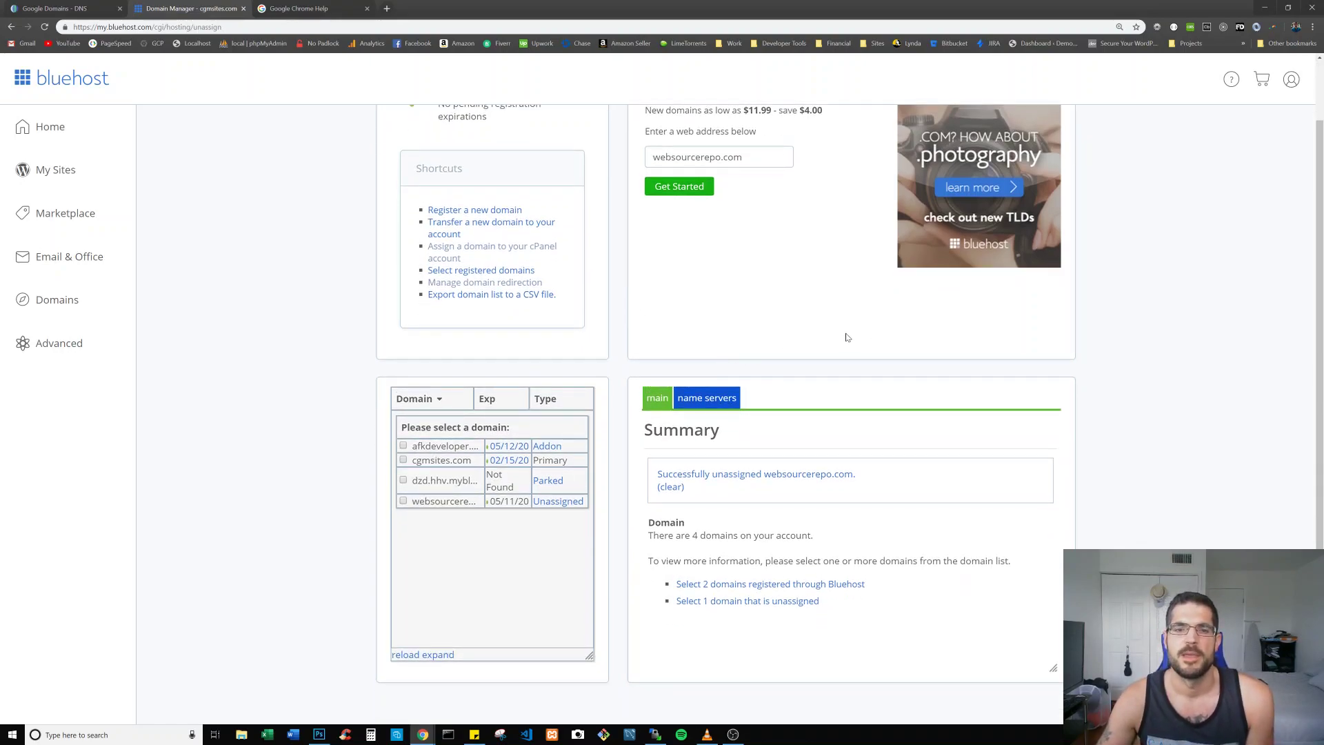
{"action": "scroll", "coordinate": [802, 356], "scroll_direction": "up", "scroll_amount": 1}
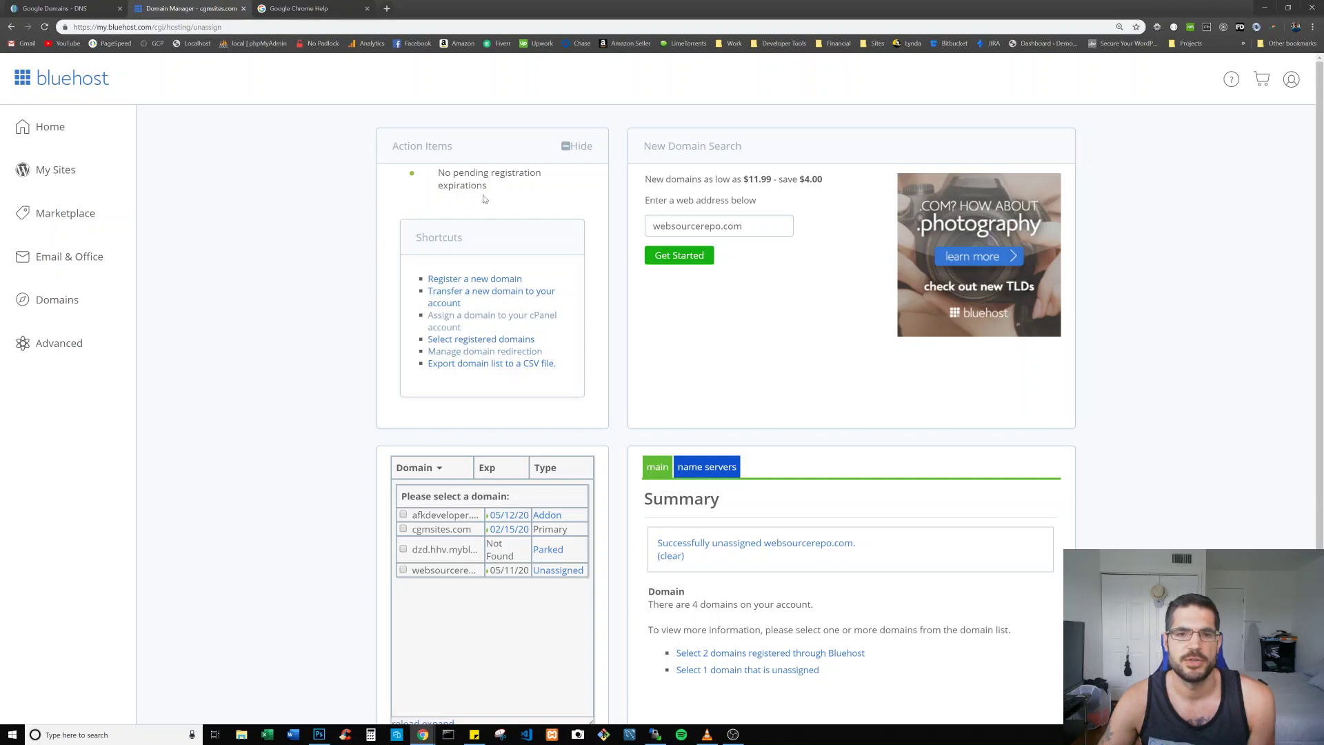
{"action": "scroll", "coordinate": [761, 215], "scroll_direction": "down", "scroll_amount": 1}
{"action": "scroll", "coordinate": [662, 335], "scroll_direction": "up", "scroll_amount": 1}
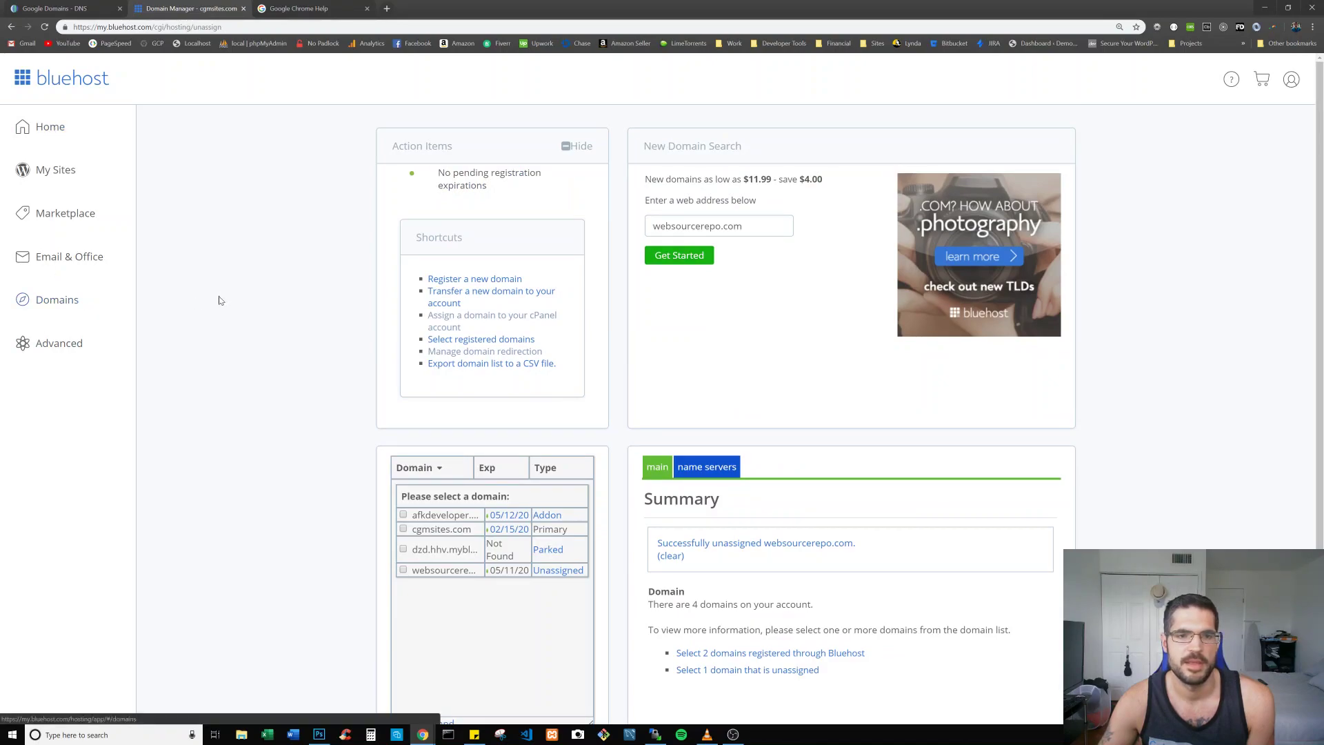
{"action": "scroll", "coordinate": [750, 329], "scroll_direction": "down", "scroll_amount": 1}
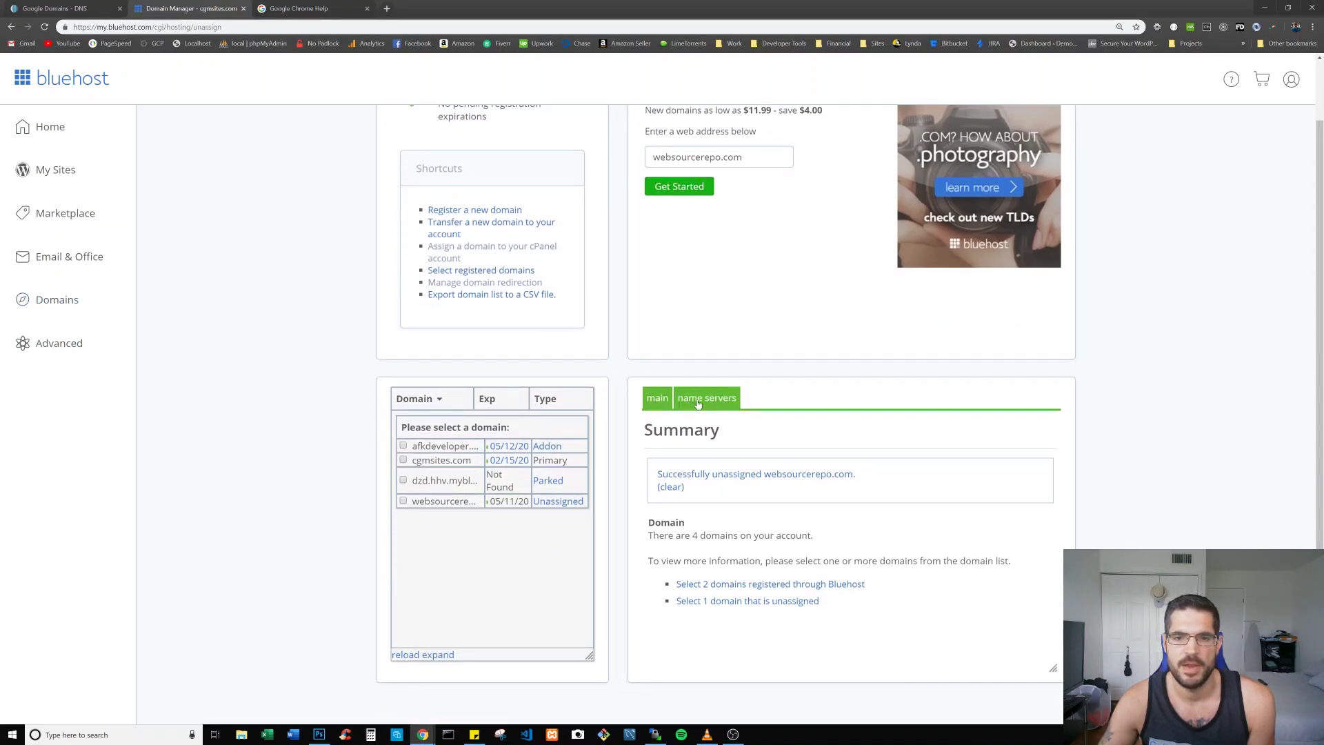
{"action": "left_click", "coordinate": [704, 400]}
{"action": "scroll", "coordinate": [798, 366], "scroll_direction": "down", "scroll_amount": 1}
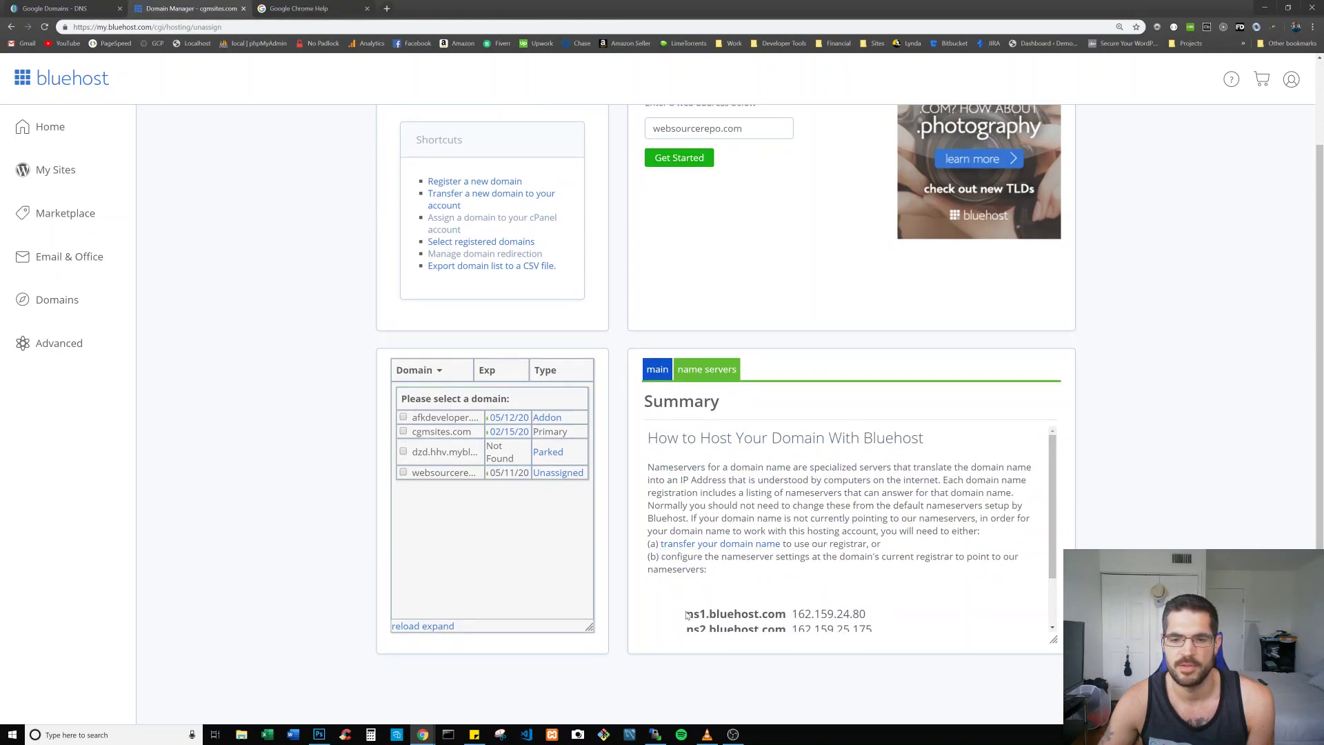
{"action": "scroll", "coordinate": [679, 604], "scroll_direction": "down", "scroll_amount": 1}
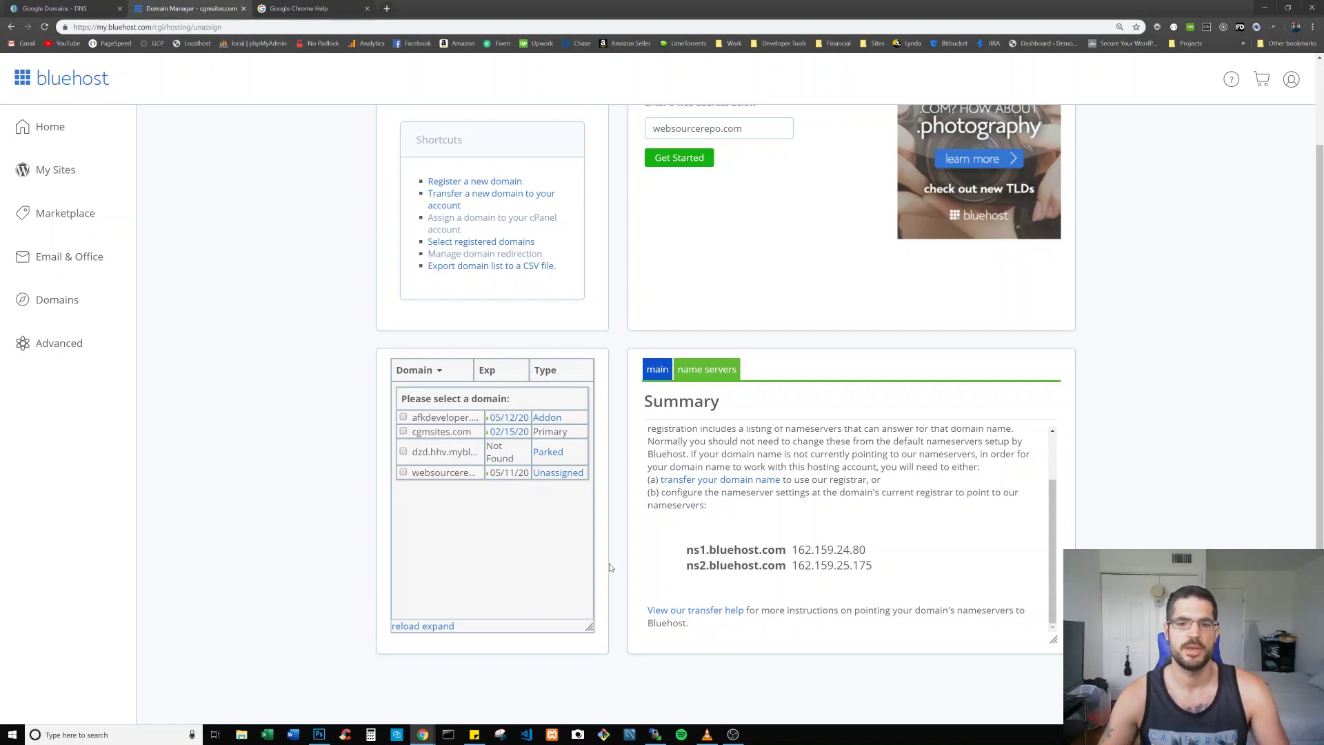
Step: Search for Google Domains and open websourcerepo.com's DNS settings from My Domains
{"action": "left_click", "coordinate": [68, 7]}
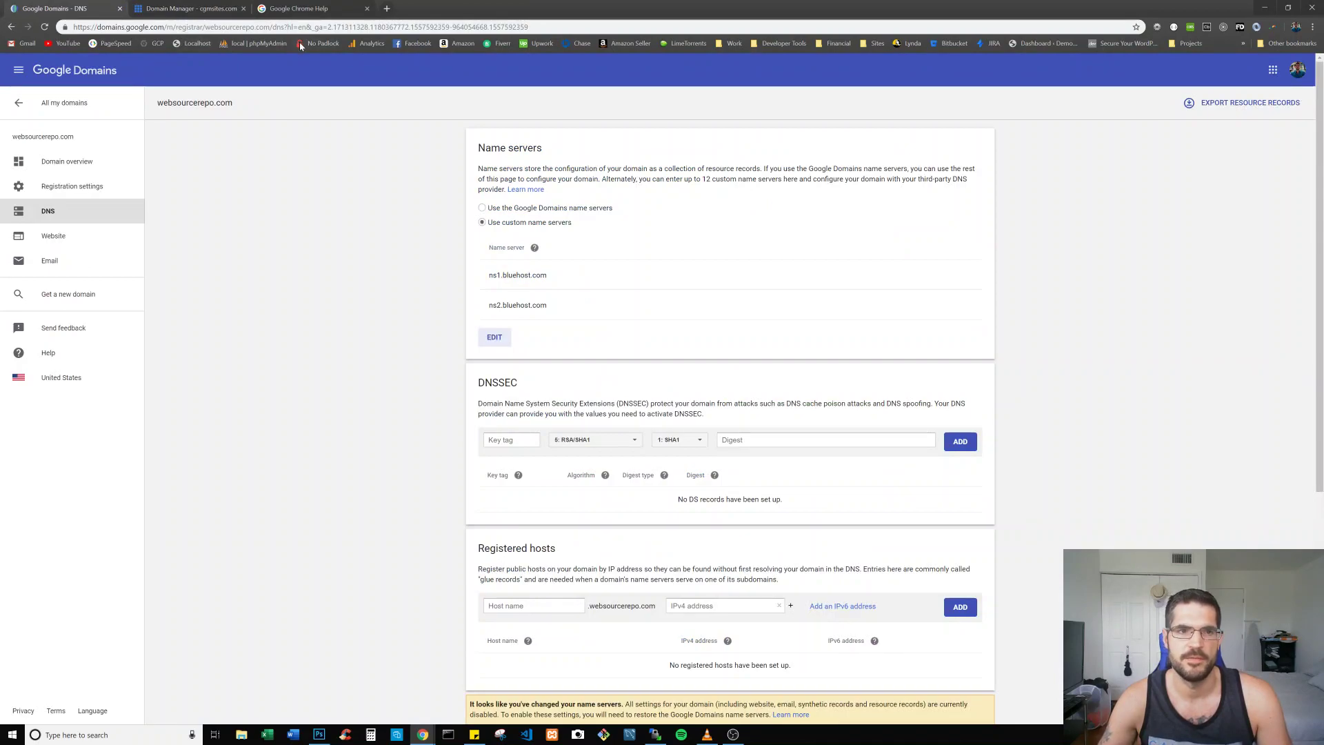
{"action": "left_click", "coordinate": [260, 27]}
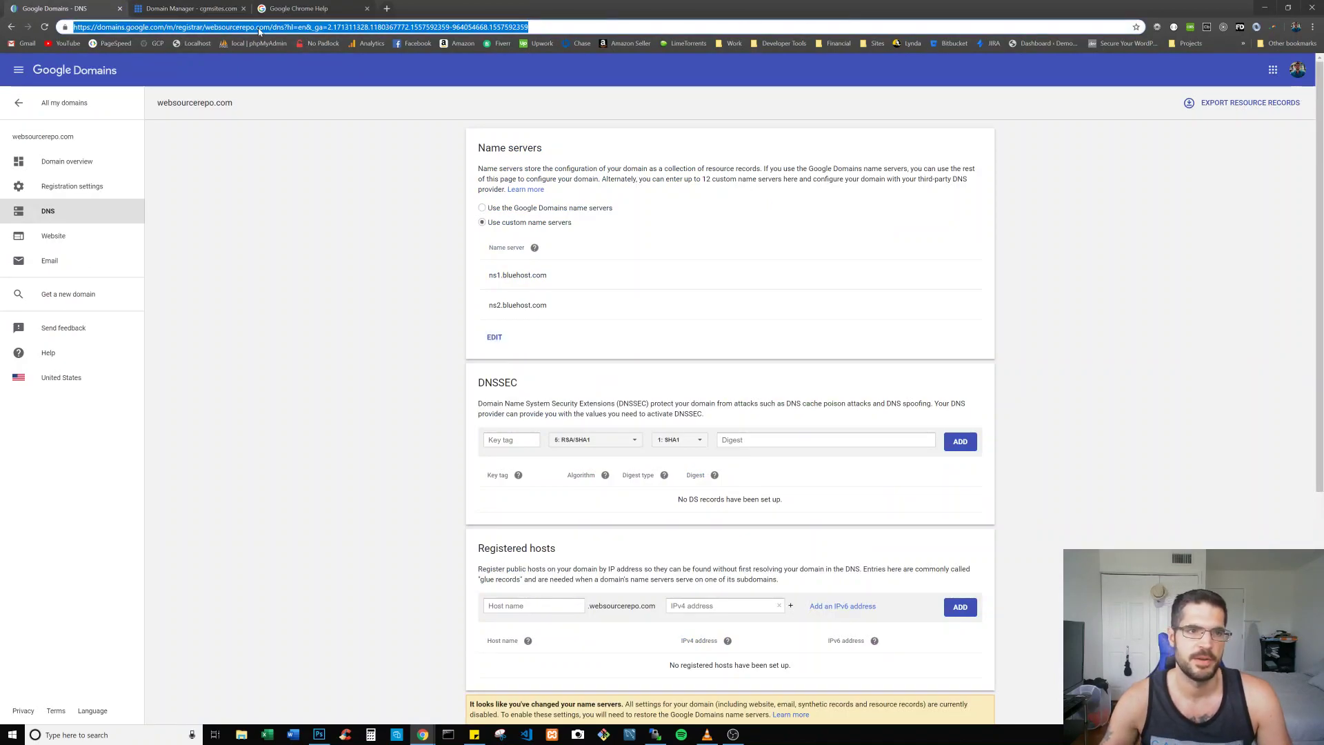
{"action": "type", "text": "google"}
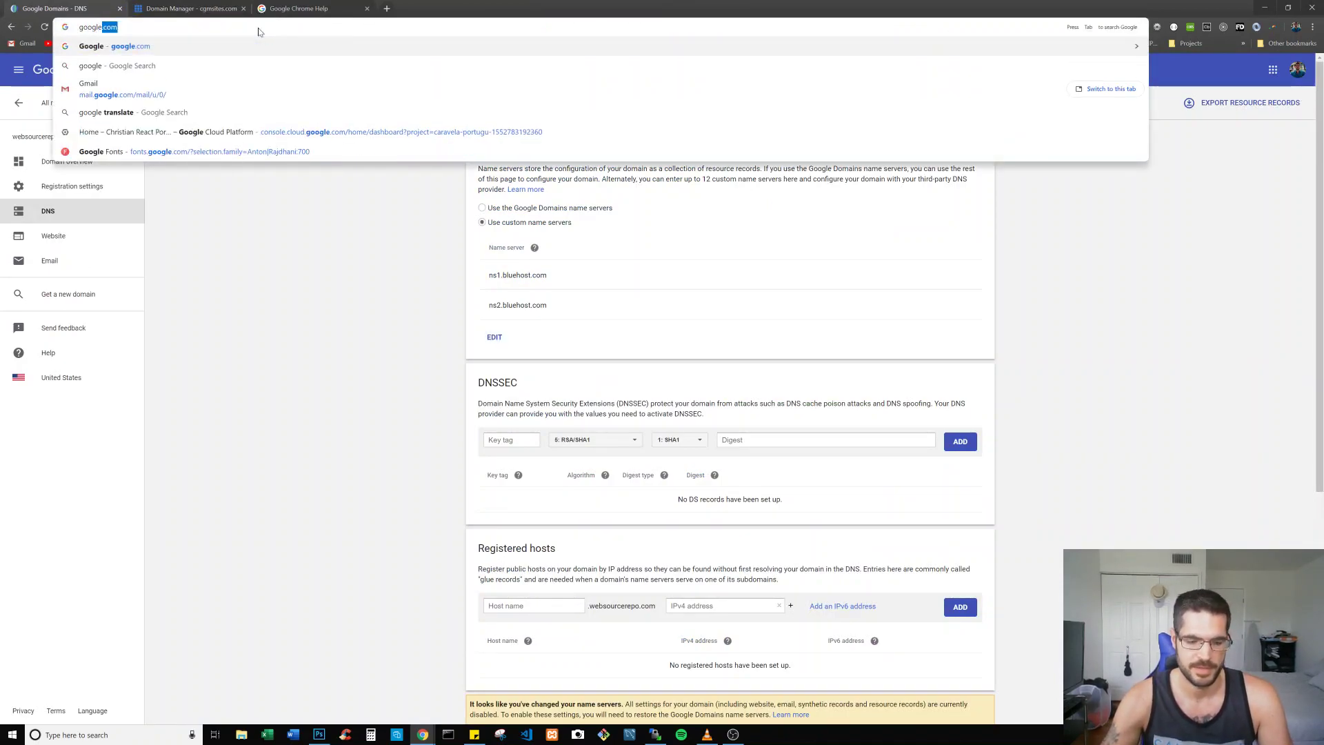
{"action": "type", "text": " domains"}
{"action": "key", "text": "Return"}
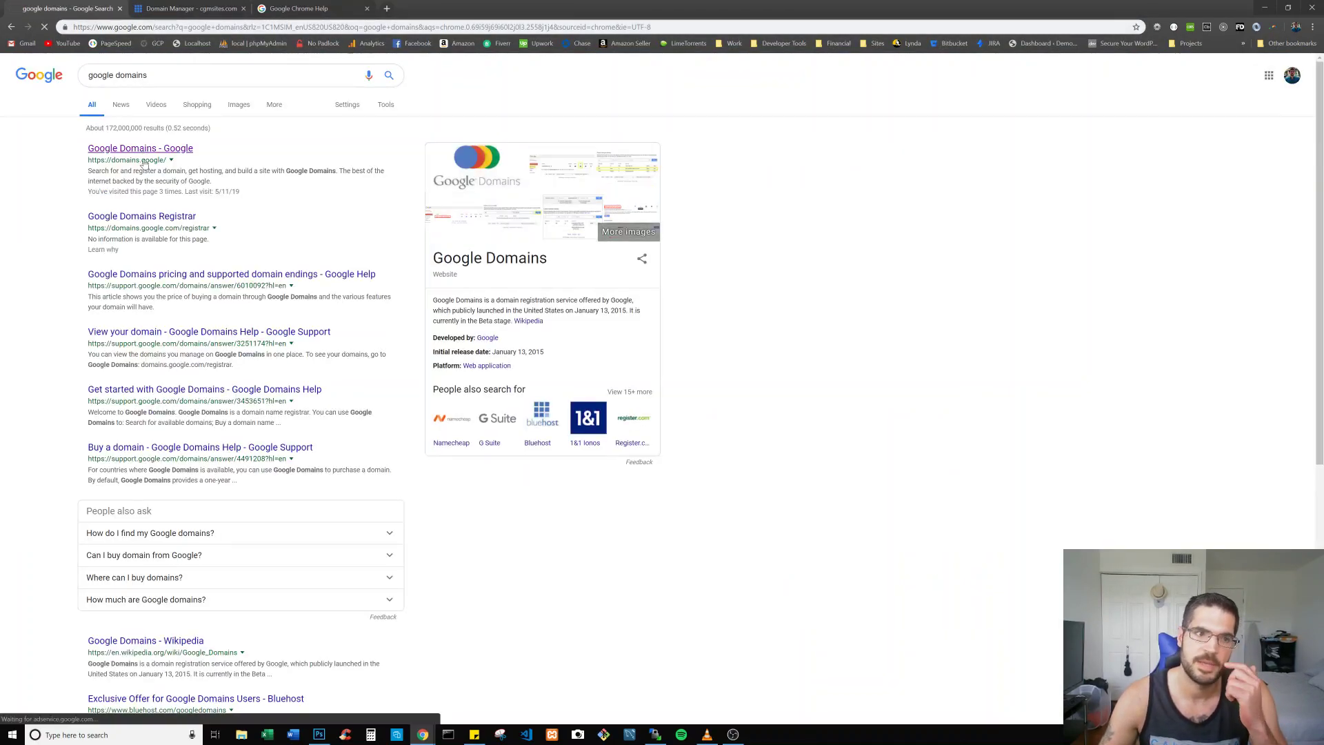
{"action": "left_click", "coordinate": [141, 150]}
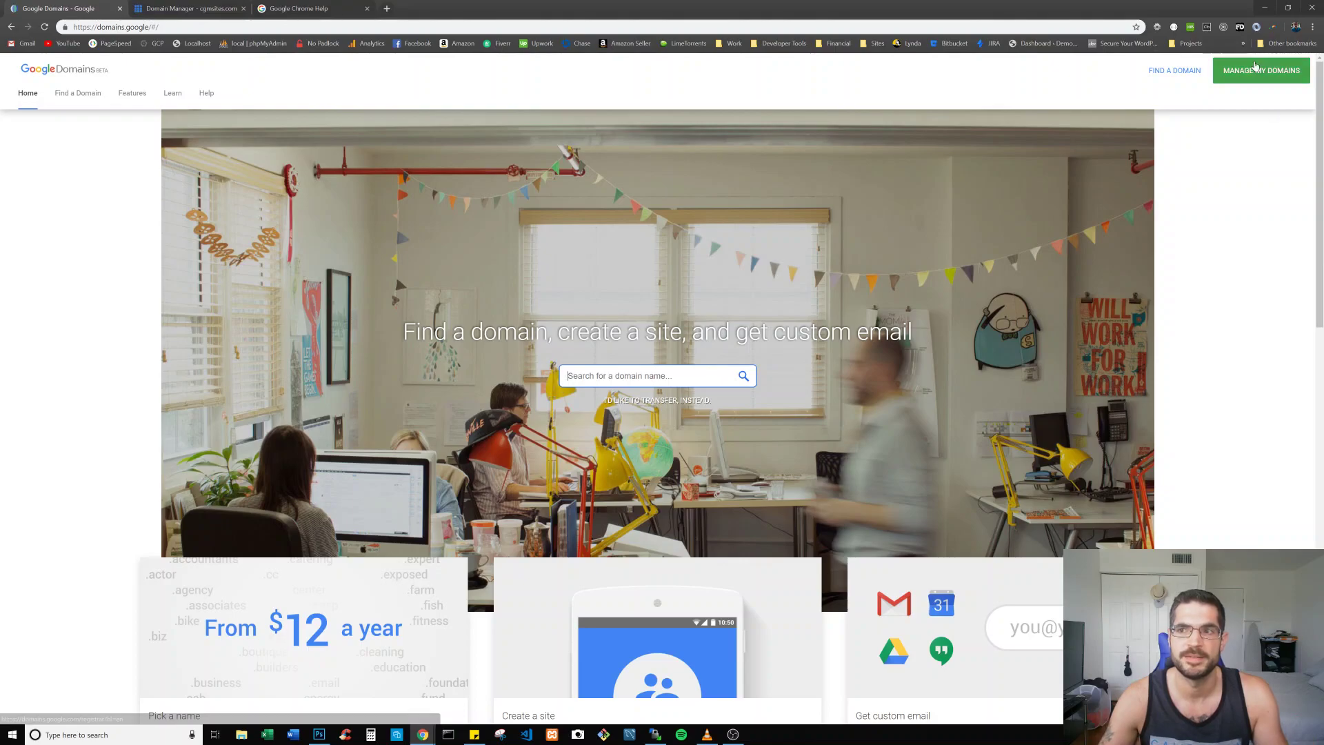
{"action": "left_click", "coordinate": [1258, 77]}
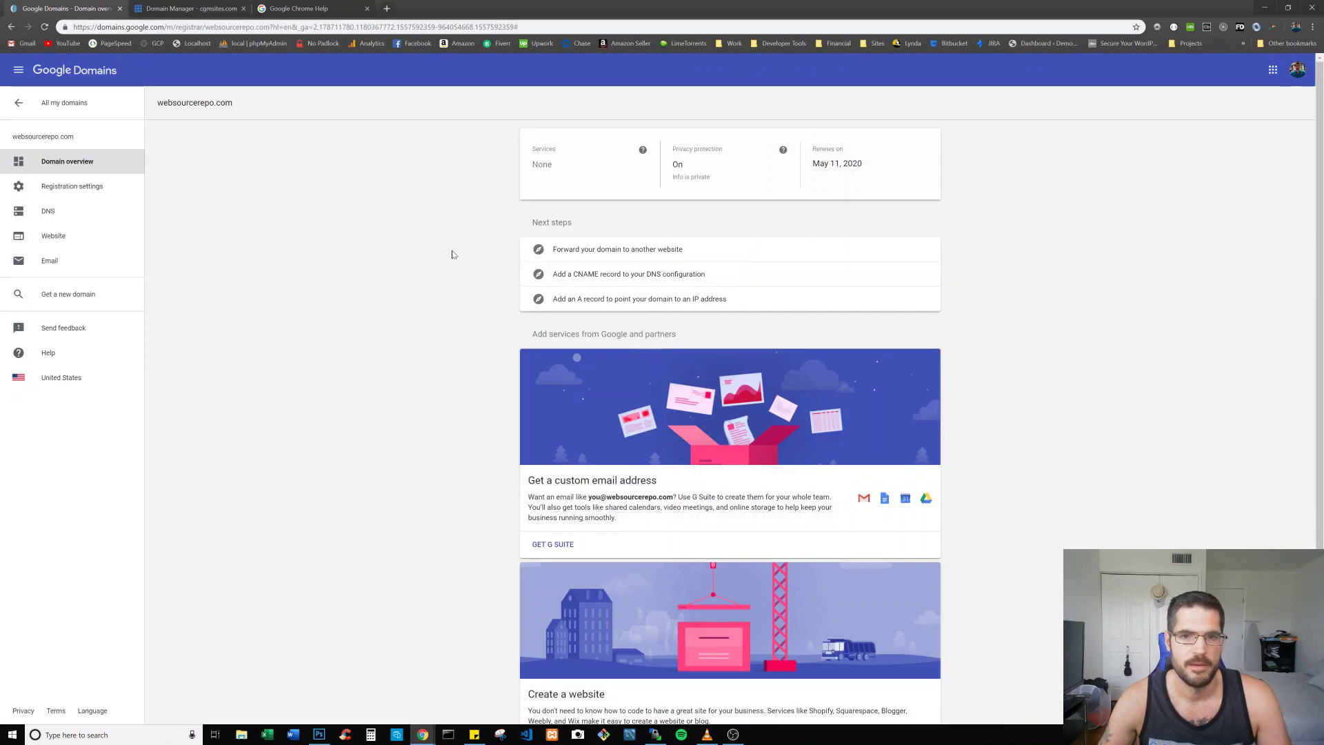
{"action": "left_click", "coordinate": [62, 211]}
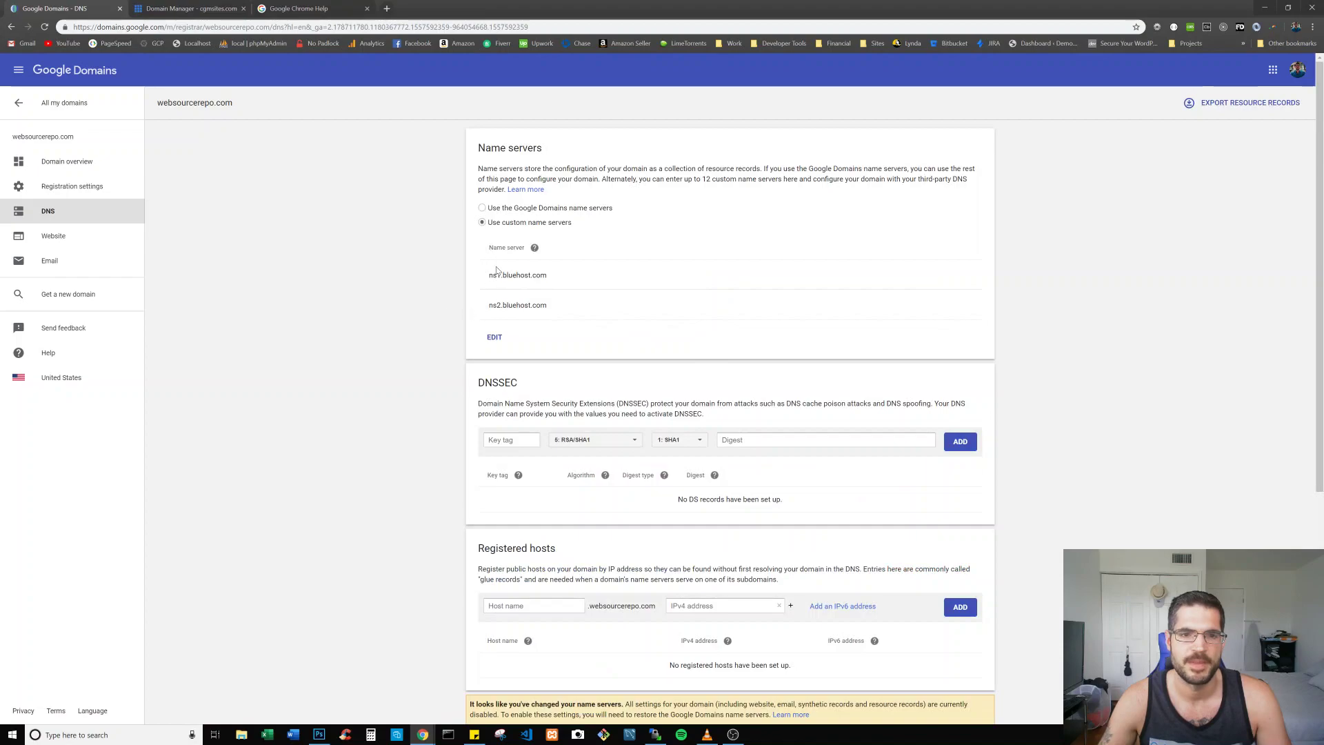
{"action": "left_click", "coordinate": [482, 208]}
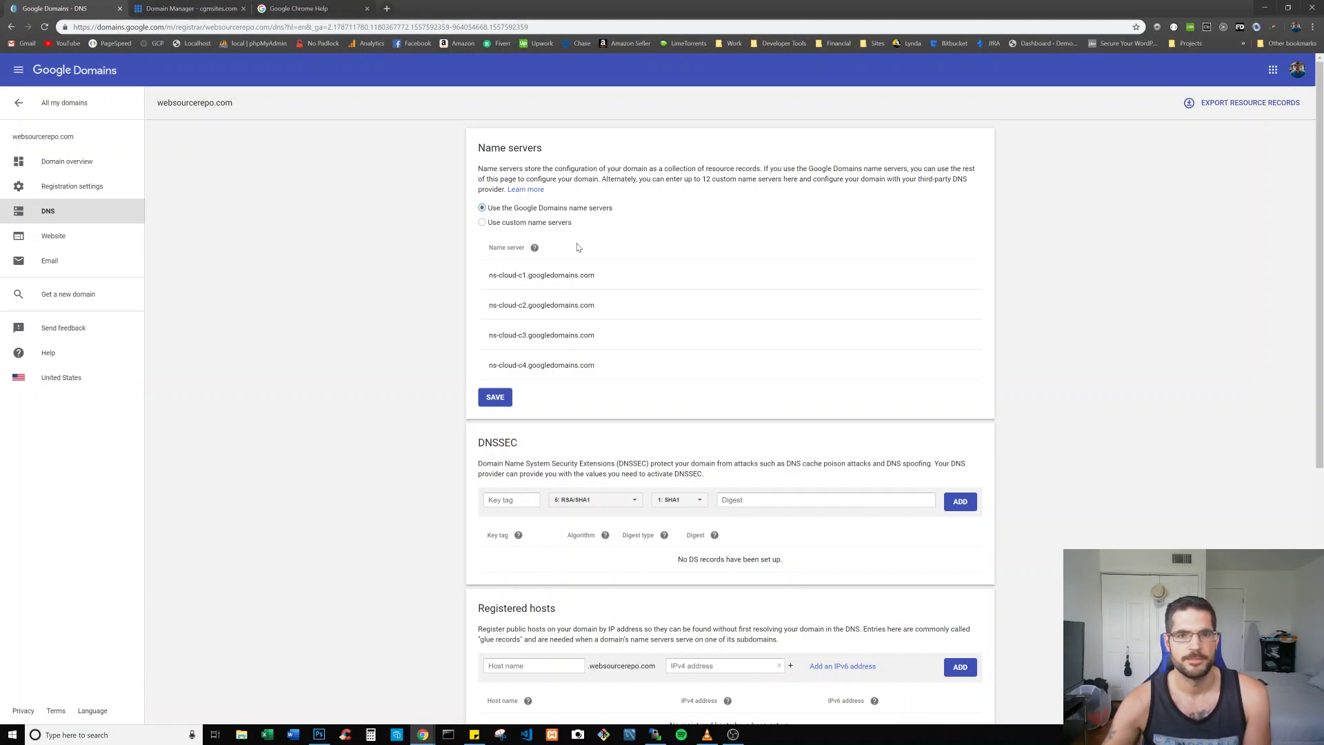
{"action": "left_click", "coordinate": [482, 222]}
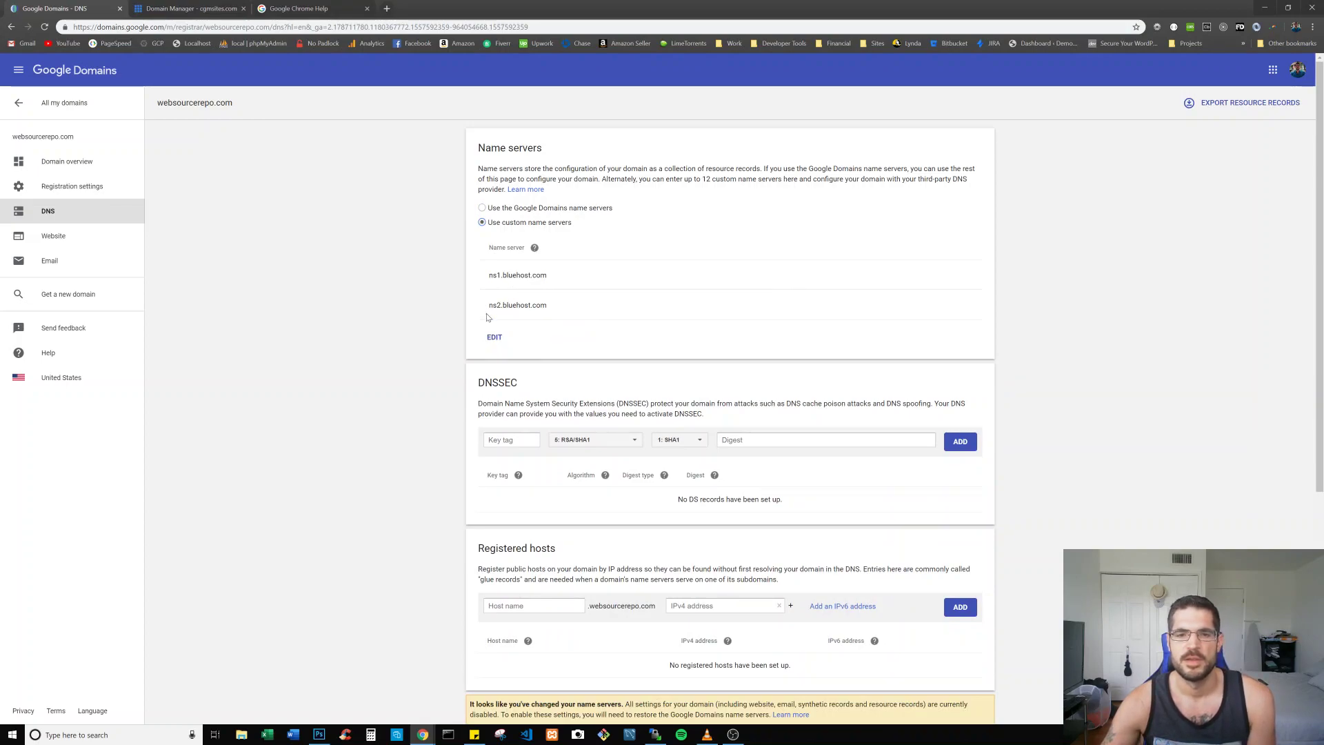
Step: Edit the custom name servers, removing the ns2.bluehost.com entry and adding an empty one
{"action": "left_click", "coordinate": [489, 338]}
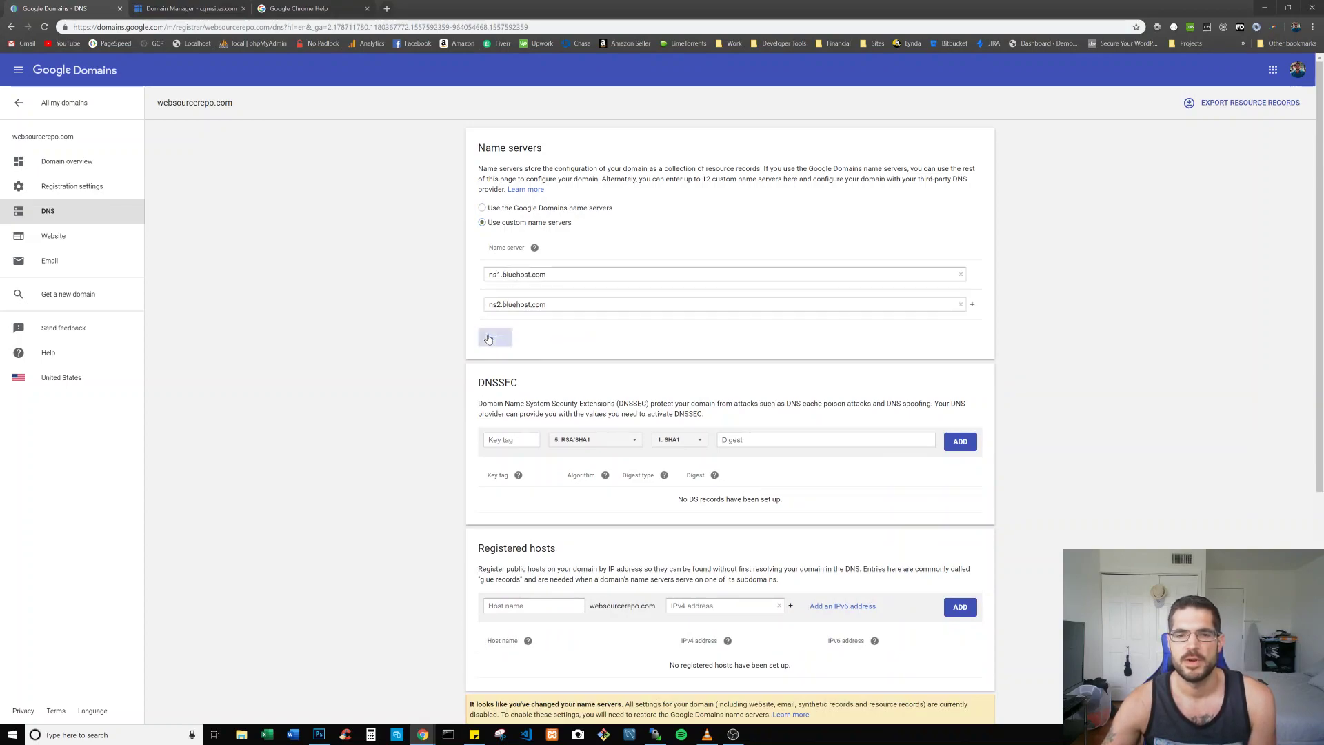
{"action": "left_click", "coordinate": [961, 304]}
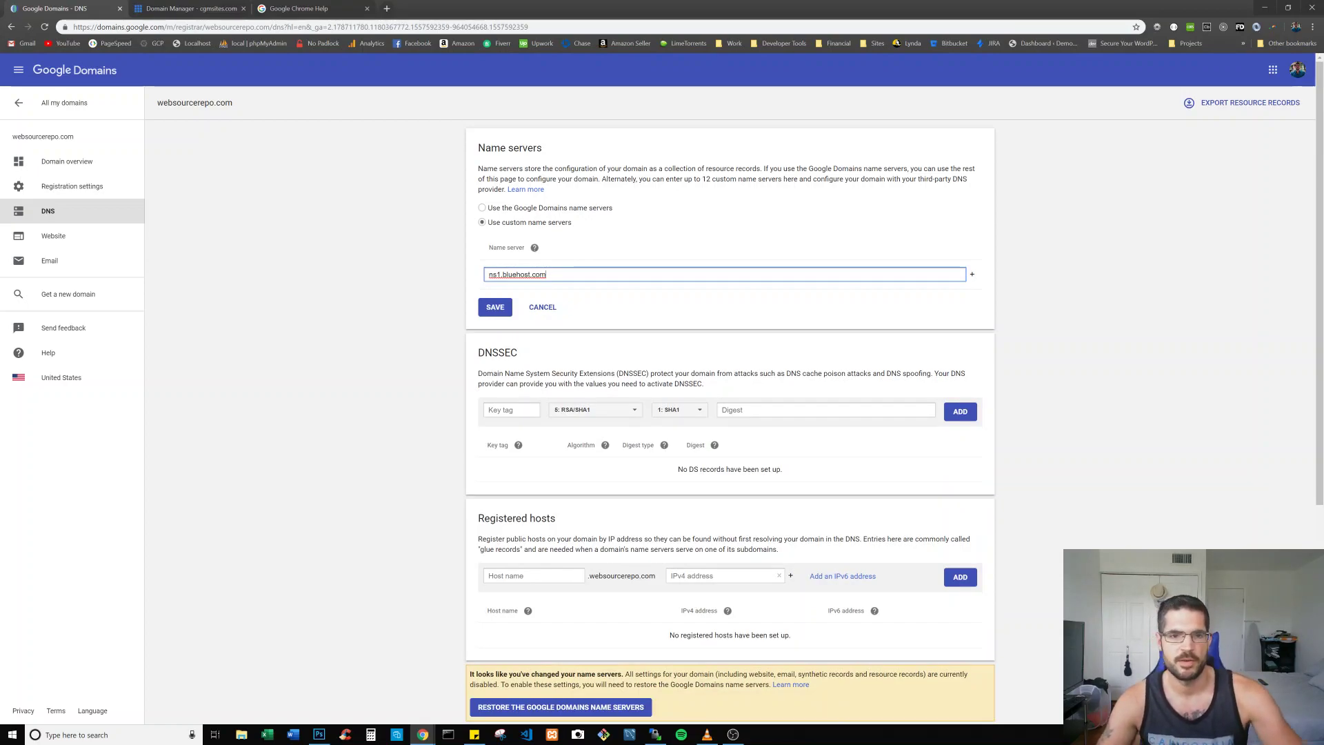
{"action": "left_click_drag", "start_coordinate": [546, 274], "coordinate": [397, 270]}
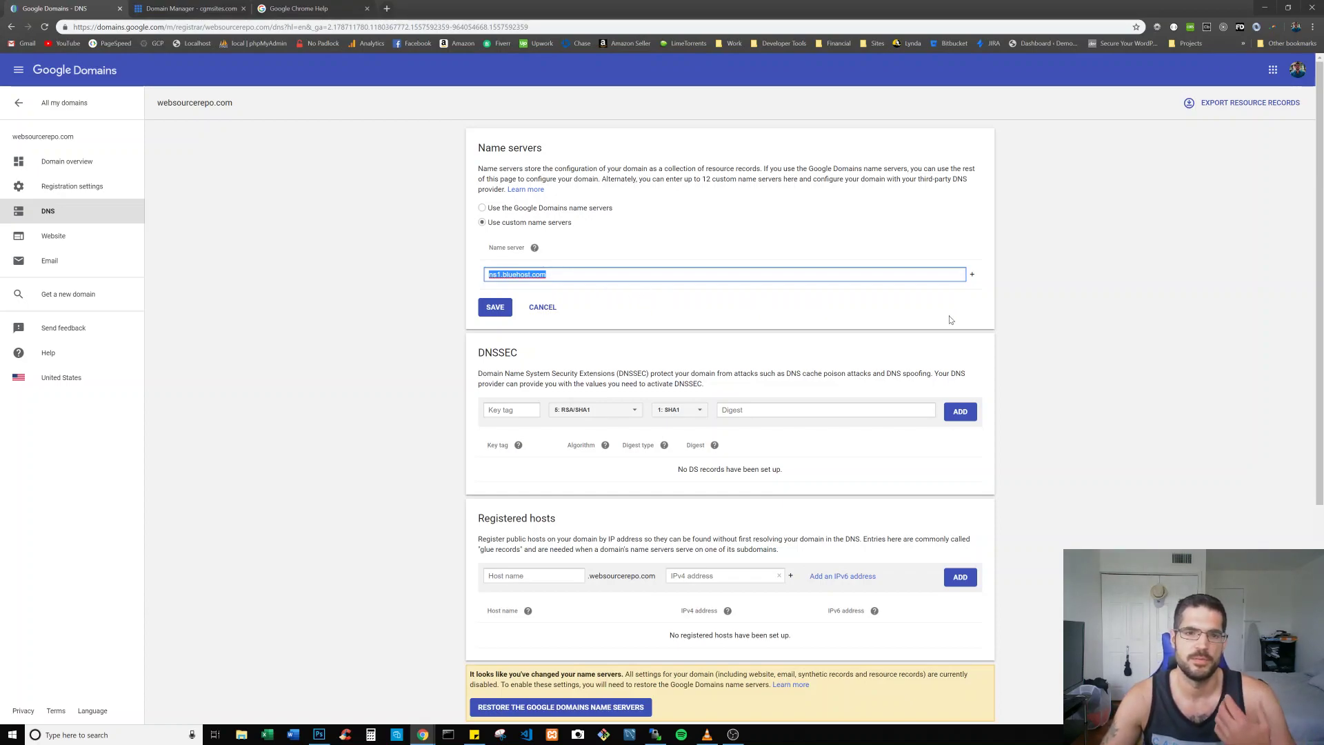
{"action": "left_click", "coordinate": [972, 276]}
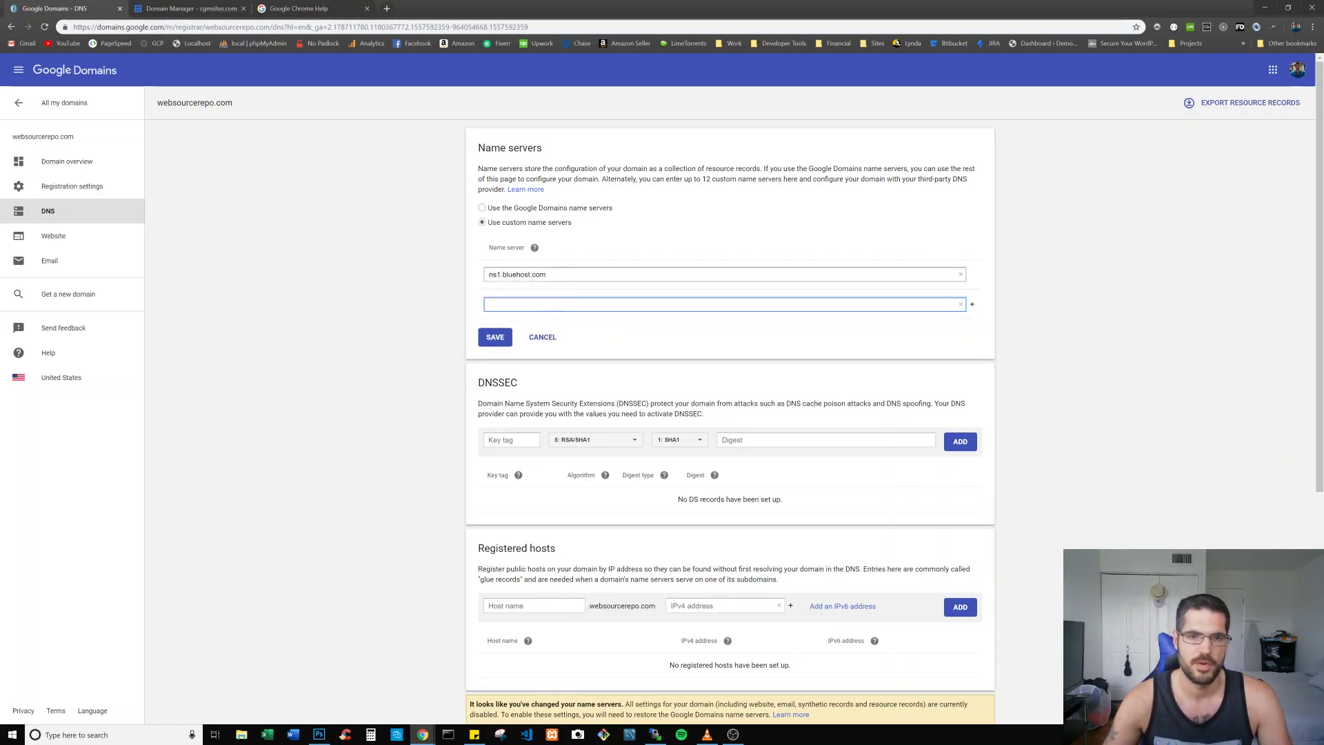
Step: Fill the new entry with ns2.bluehost.com, copied from ns1 and edited, and save
{"action": "left_click_drag", "start_coordinate": [548, 274], "coordinate": [435, 279]}
{"action": "key", "text": "ctrl+c"}
{"action": "right_click", "coordinate": [502, 274]}
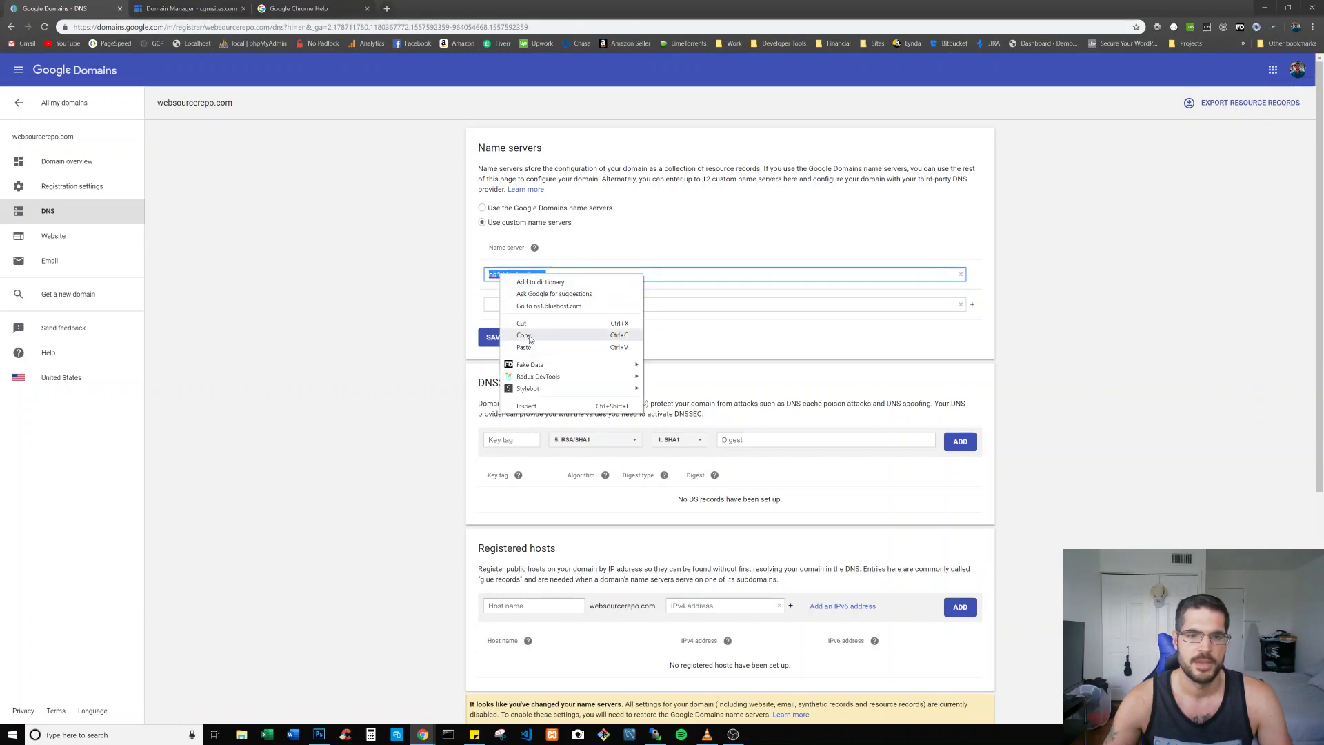
{"action": "left_click", "coordinate": [524, 335]}
{"action": "right_click", "coordinate": [517, 306]}
{"action": "left_click", "coordinate": [550, 387]}
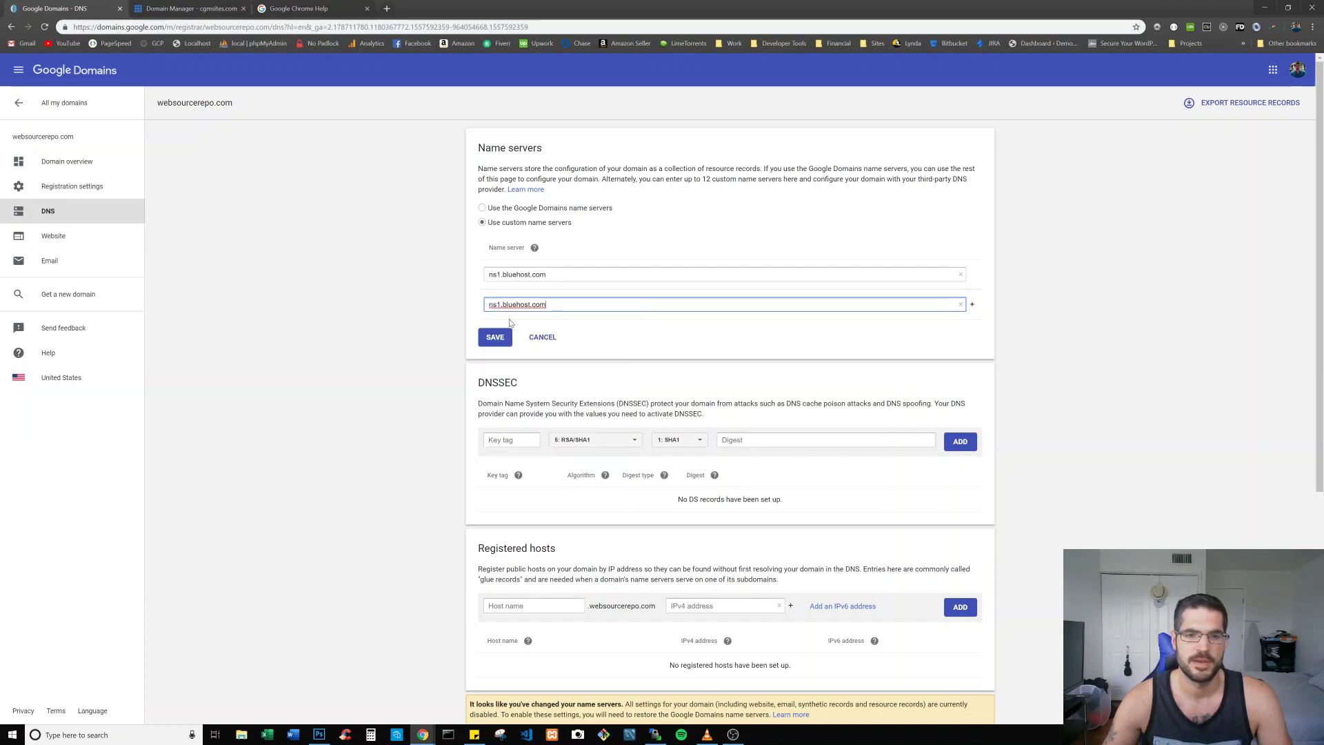
{"action": "left_click", "coordinate": [500, 304]}
{"action": "key", "text": "BackSpace"}
{"action": "type", "text": "2"}
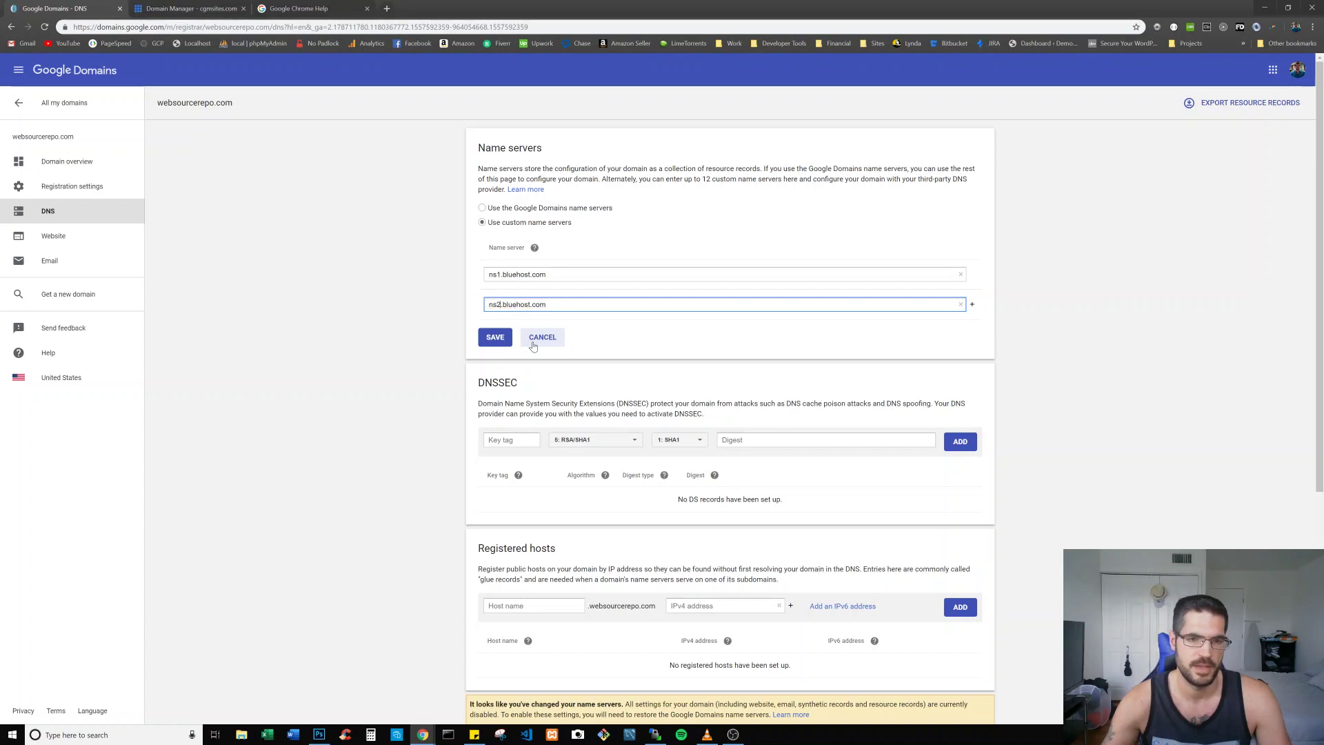
{"action": "left_click", "coordinate": [495, 337]}
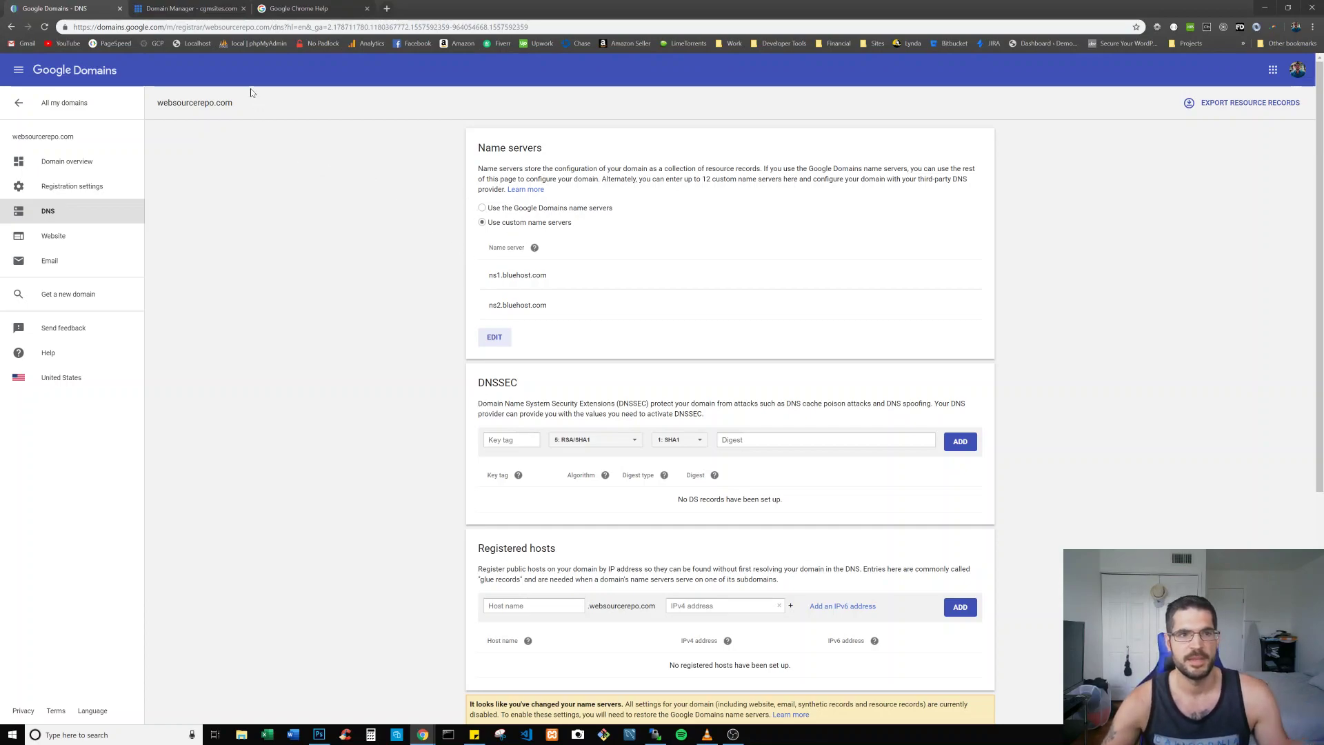
Step: From Bluehost's Domain Manager, open 'Assign a domain to your cPanel account'
{"action": "left_click", "coordinate": [169, 8]}
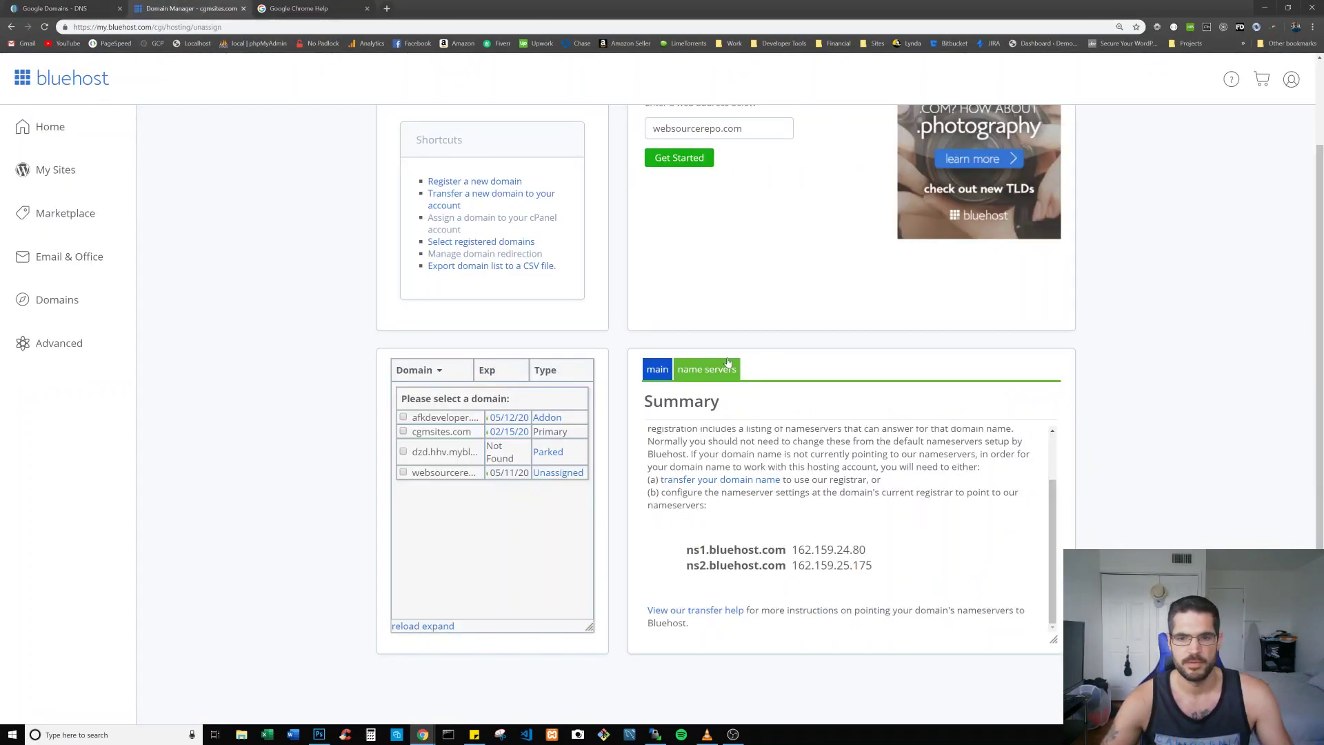
{"action": "scroll", "coordinate": [587, 472], "scroll_direction": "up", "scroll_amount": 2}
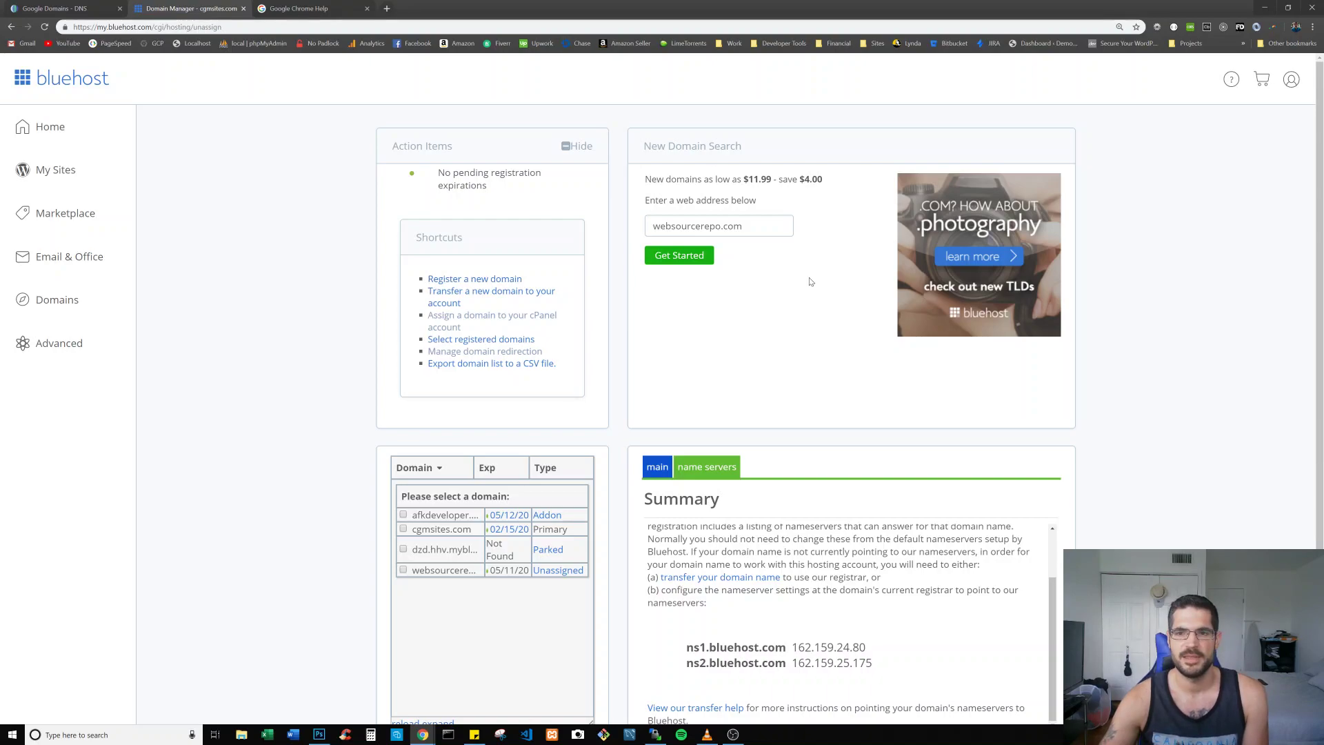
{"action": "left_click", "coordinate": [441, 327]}
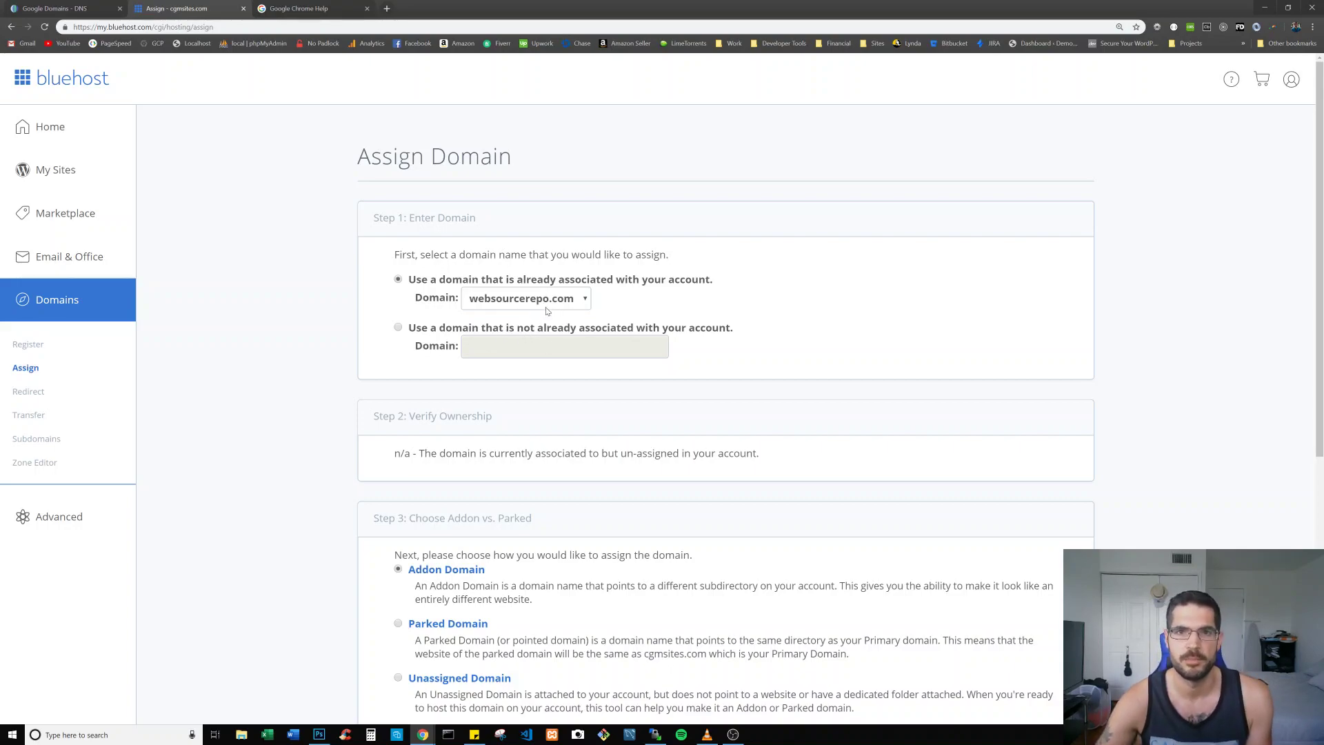
Step: Choose a domain not already associated with the account and enter websourcerepo.com
{"action": "left_click", "coordinate": [399, 329]}
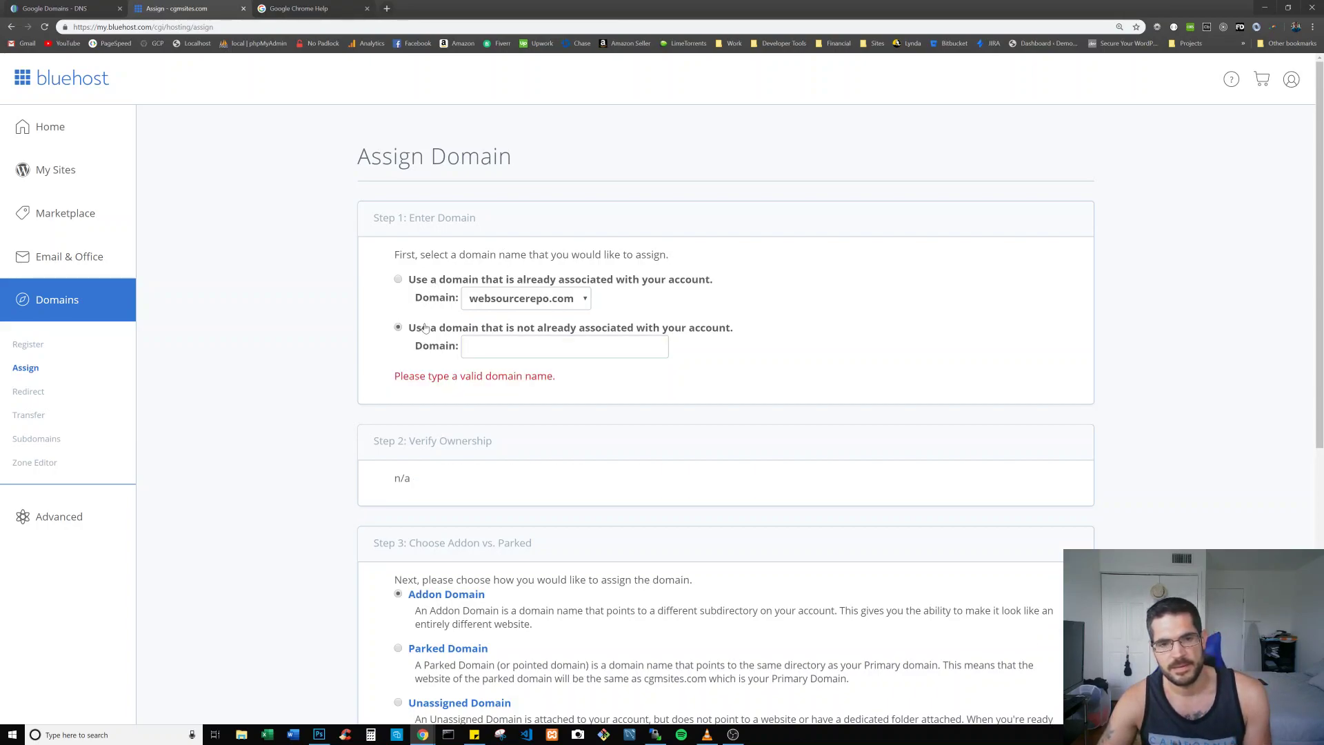
{"action": "left_click", "coordinate": [466, 348]}
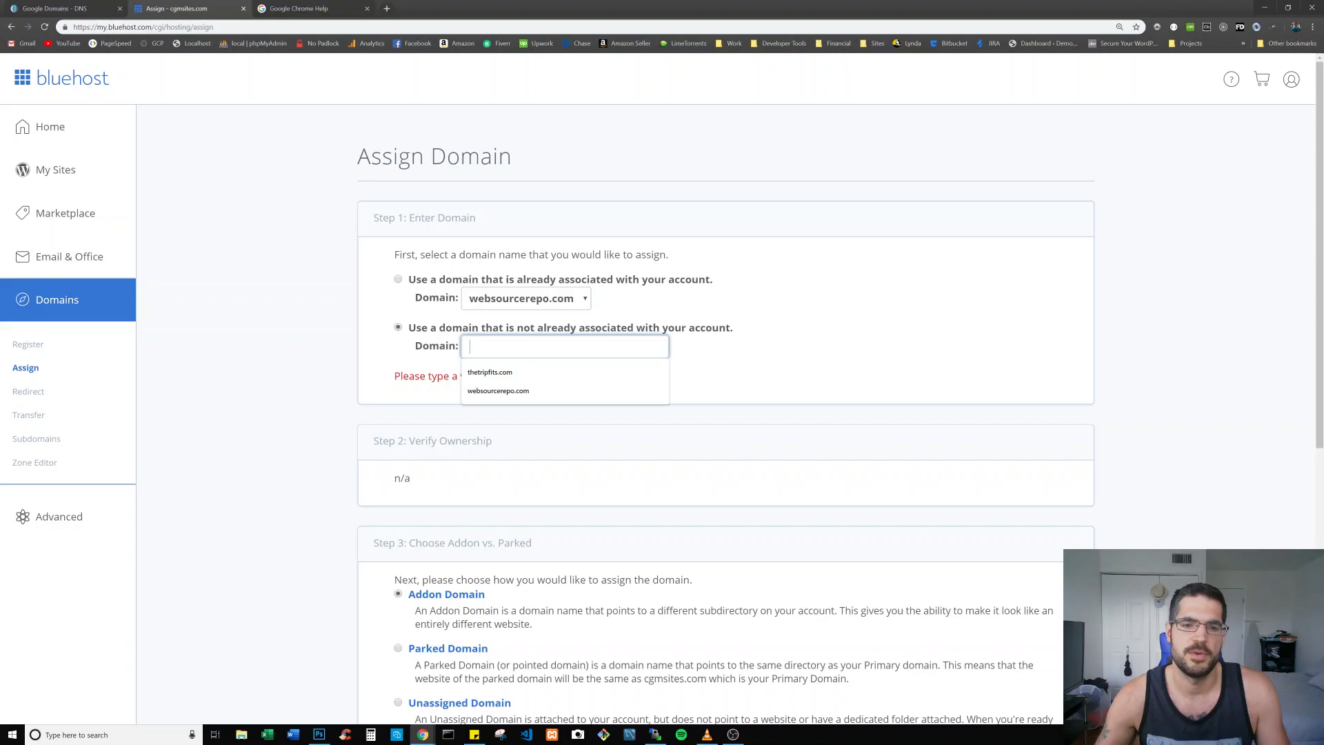
{"action": "left_click", "coordinate": [501, 391]}
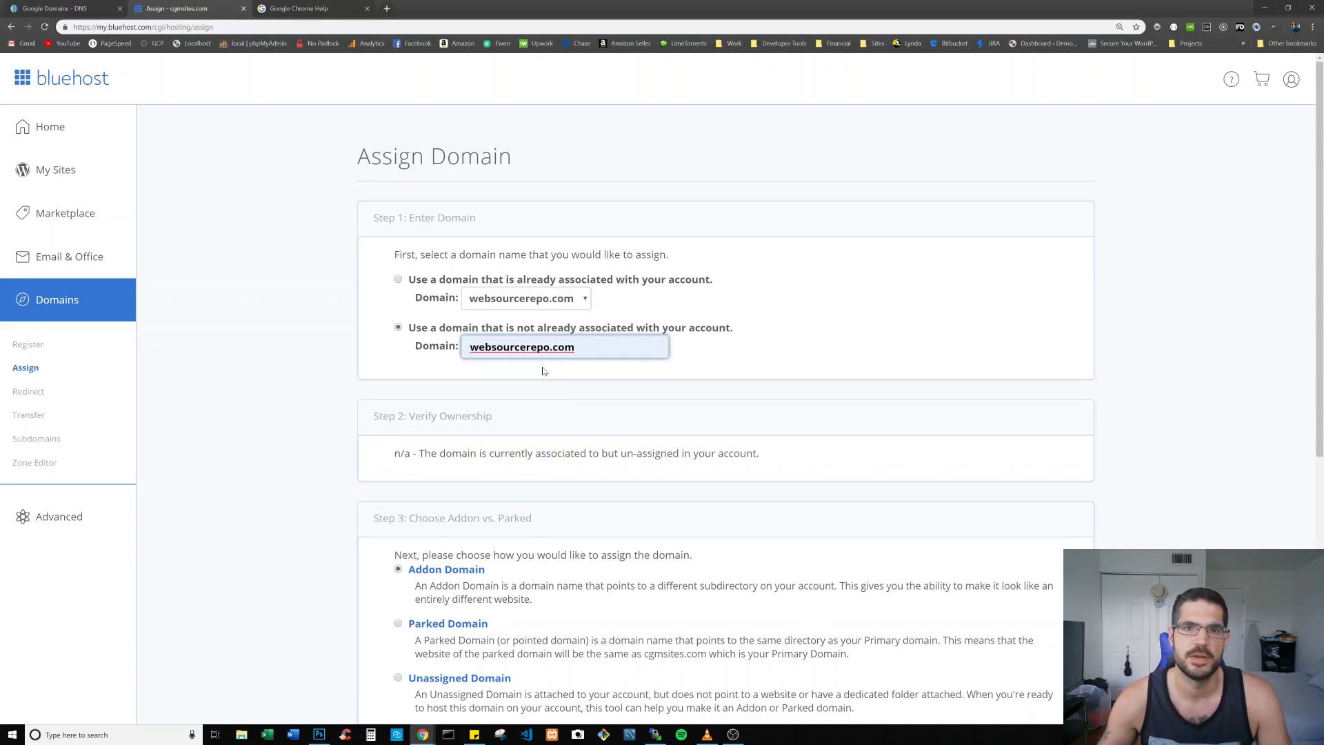
{"action": "scroll", "coordinate": [484, 364], "scroll_direction": "down", "scroll_amount": 3}
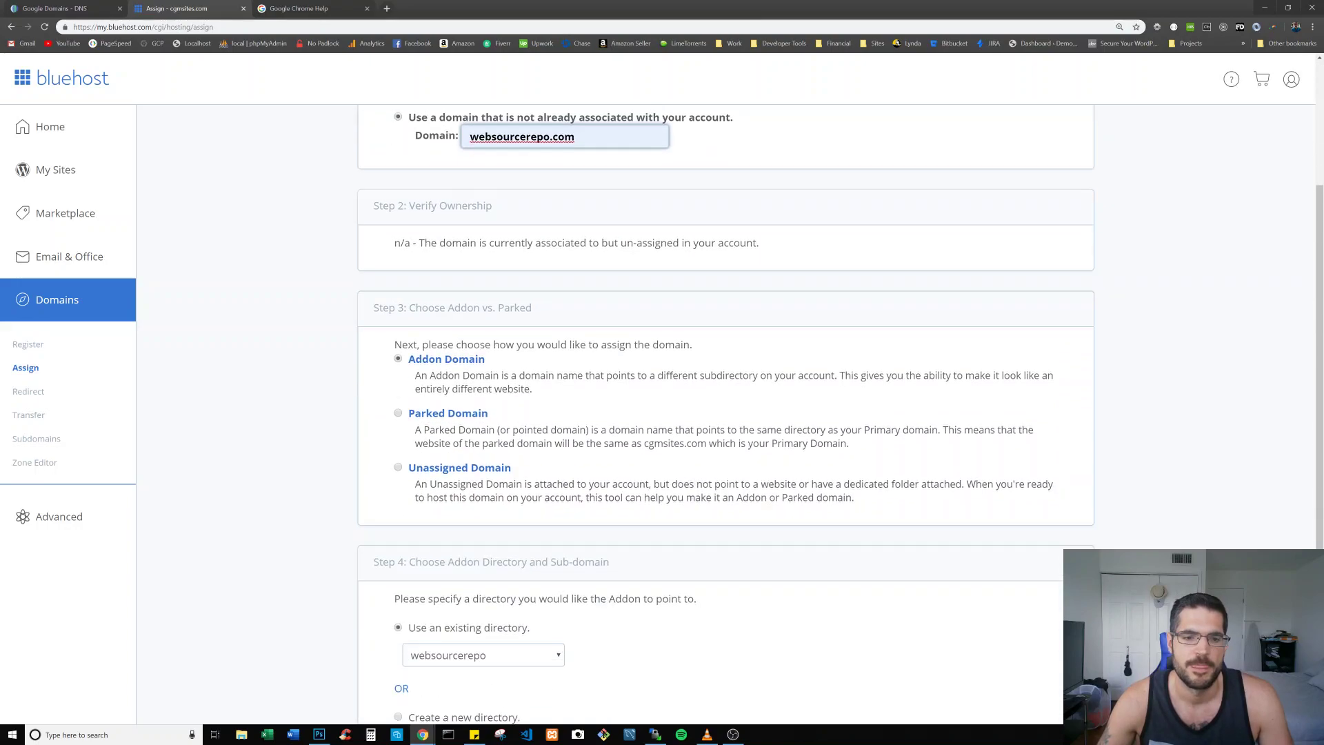
{"action": "scroll", "coordinate": [527, 351], "scroll_direction": "down", "scroll_amount": 1}
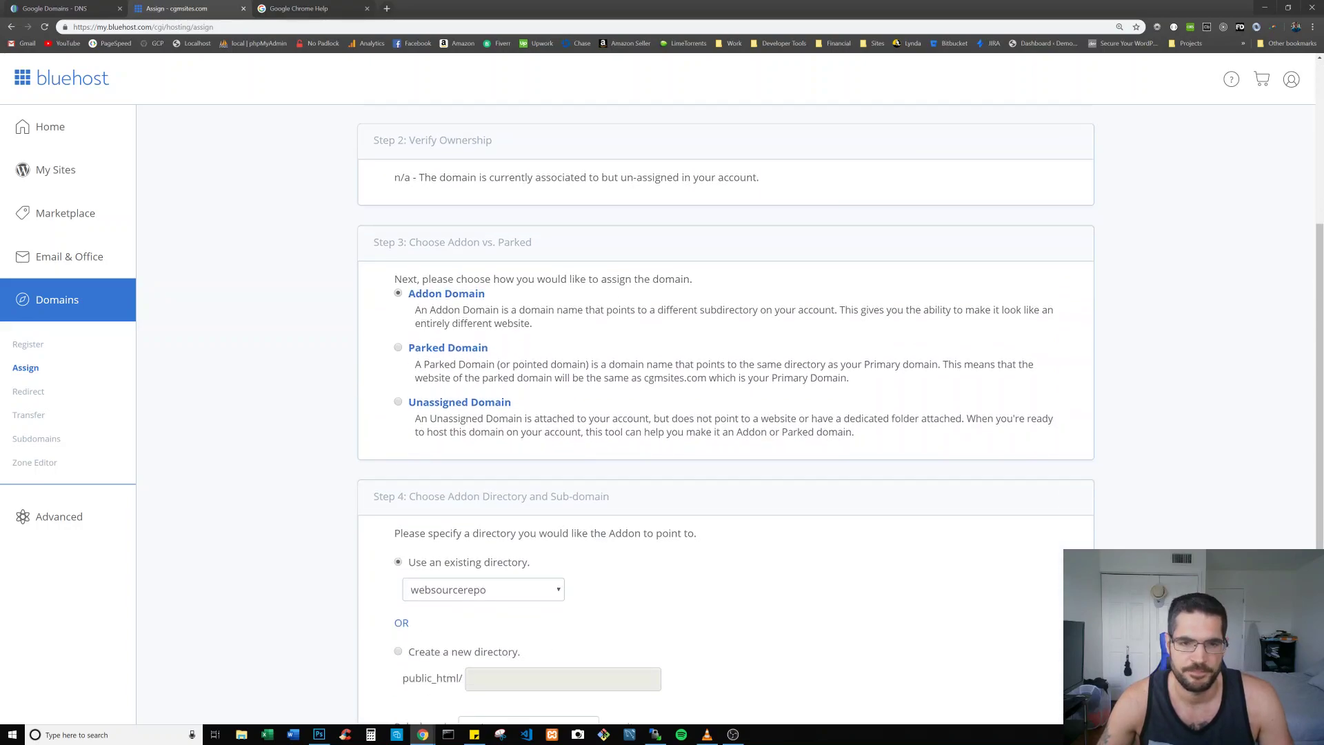
{"action": "left_click_drag", "start_coordinate": [391, 278], "coordinate": [855, 434]}
{"action": "left_click", "coordinate": [617, 407]}
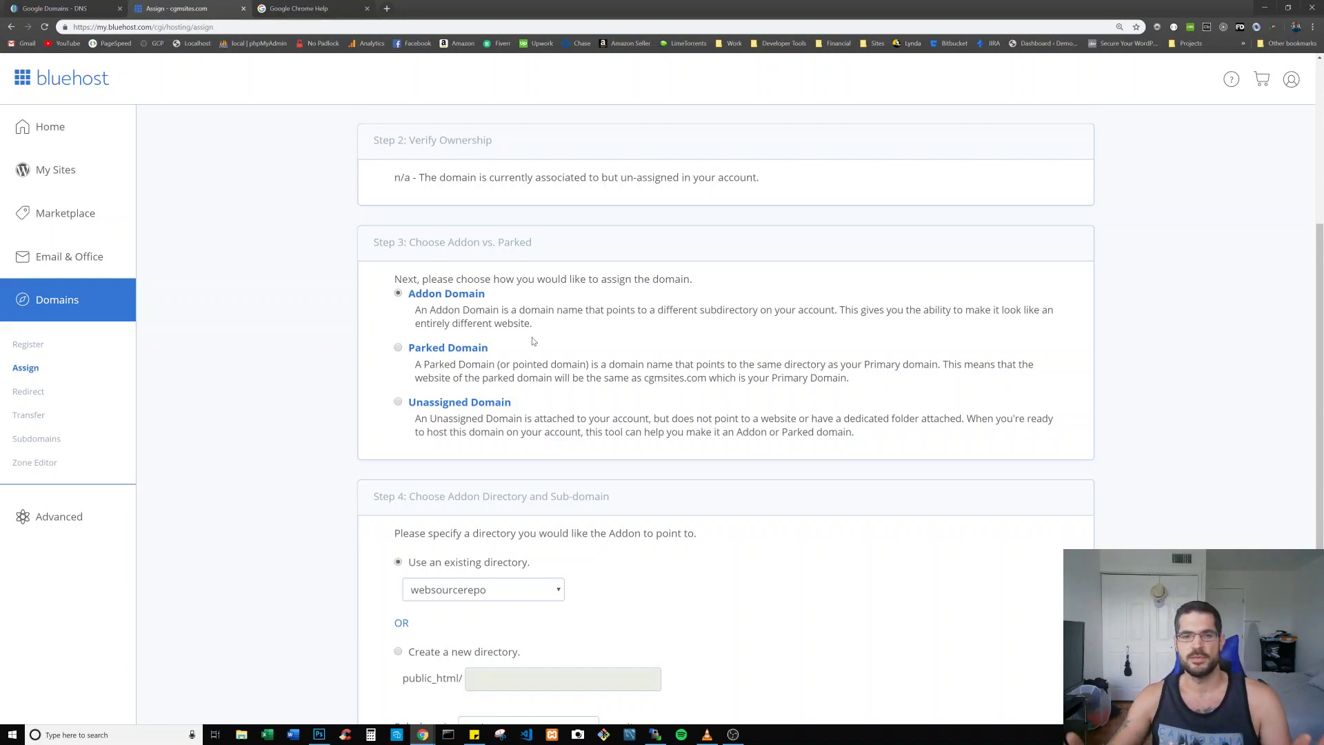
{"action": "scroll", "coordinate": [547, 352], "scroll_direction": "down", "scroll_amount": 3}
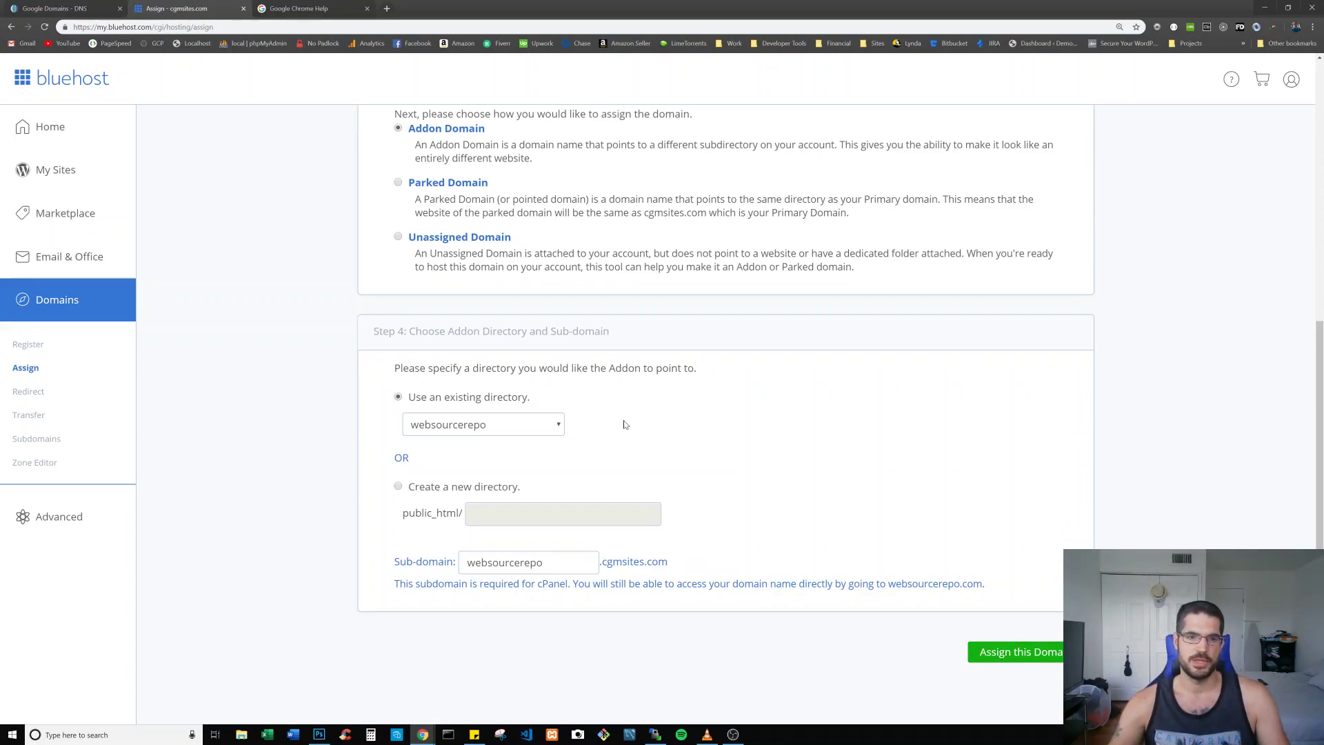
{"action": "scroll", "coordinate": [658, 429], "scroll_direction": "up", "scroll_amount": 2}
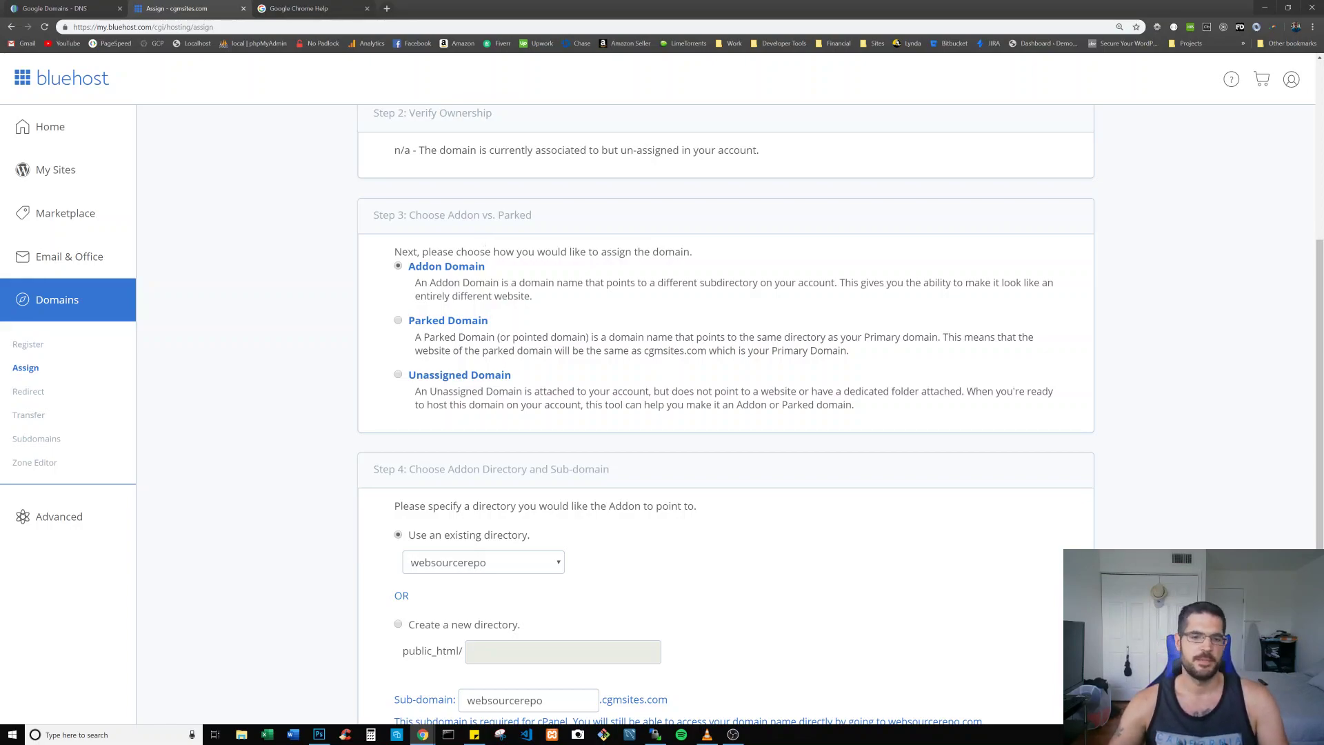
{"action": "scroll", "coordinate": [526, 457], "scroll_direction": "down", "scroll_amount": 1}
{"action": "scroll", "coordinate": [517, 462], "scroll_direction": "down", "scroll_amount": 1}
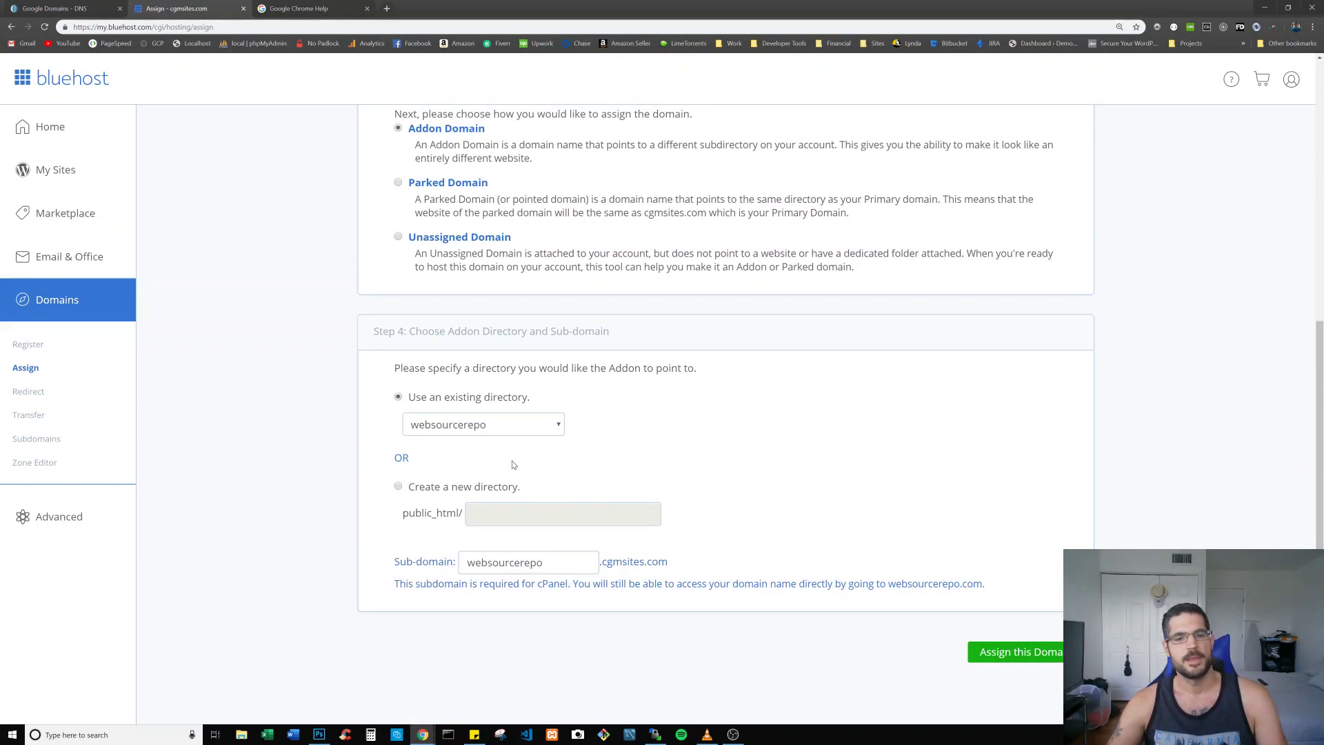
{"action": "left_click", "coordinate": [398, 487]}
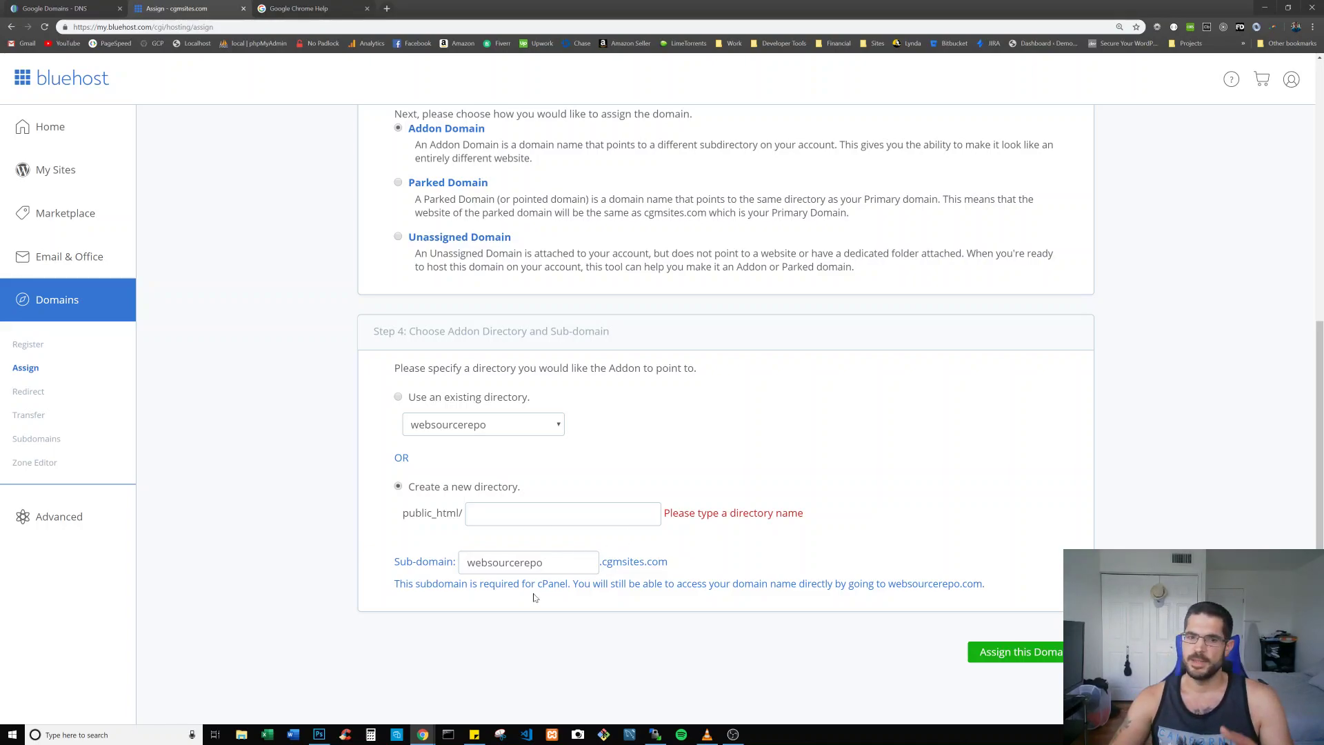
{"action": "left_click", "coordinate": [399, 398]}
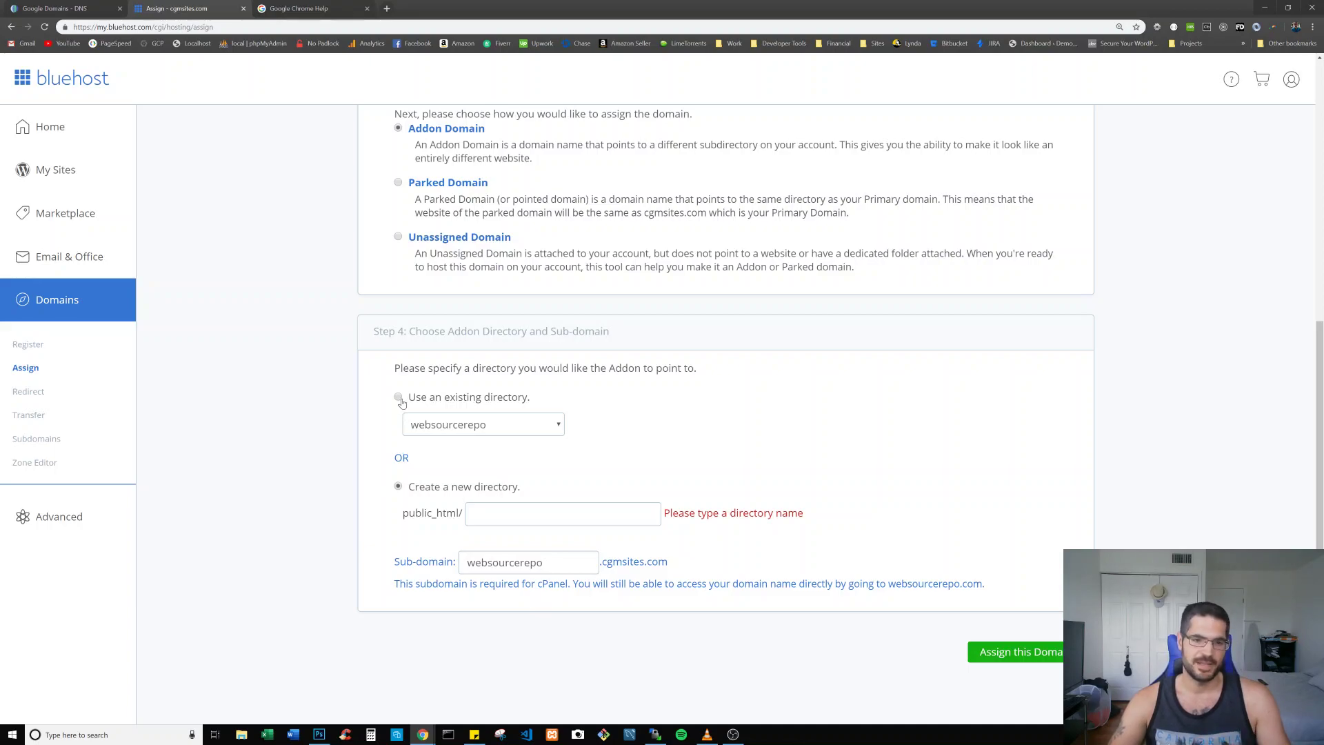
{"action": "scroll", "coordinate": [583, 562], "scroll_direction": "up", "scroll_amount": 5}
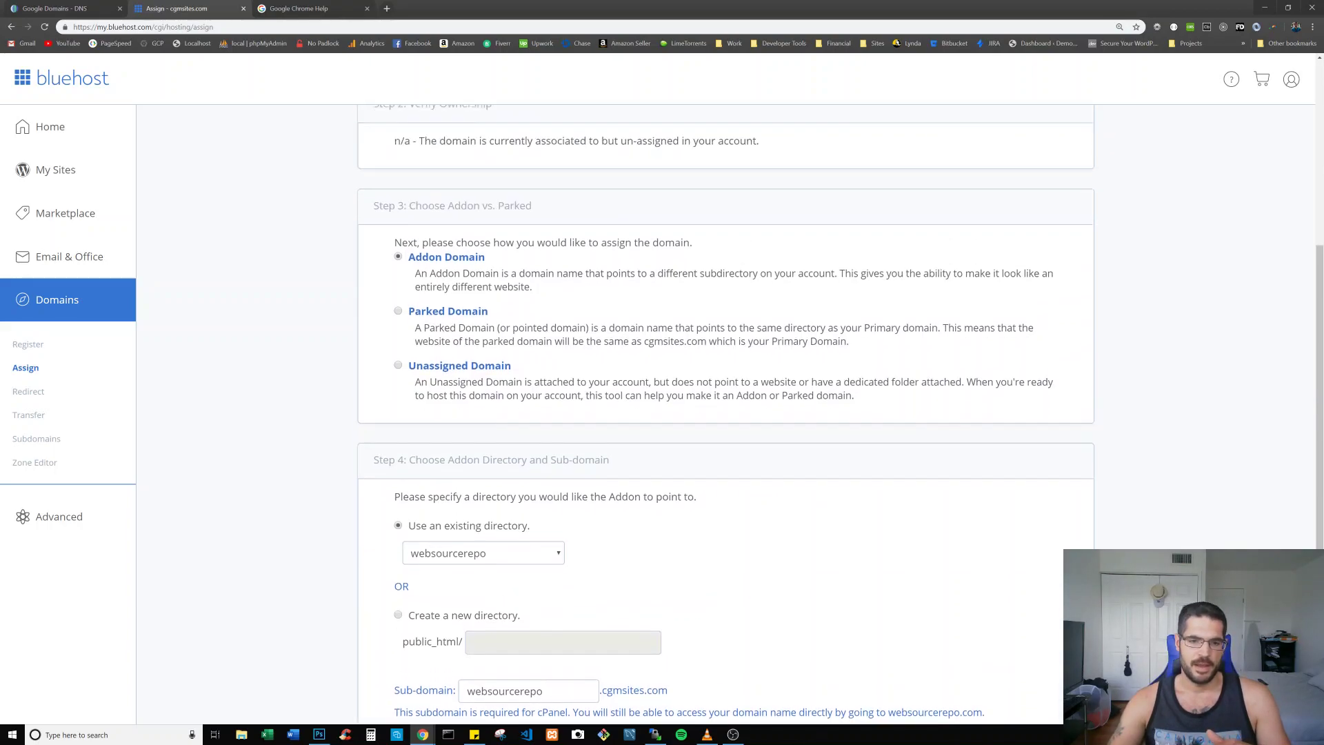
{"action": "scroll", "coordinate": [583, 562], "scroll_direction": "down", "scroll_amount": 5}
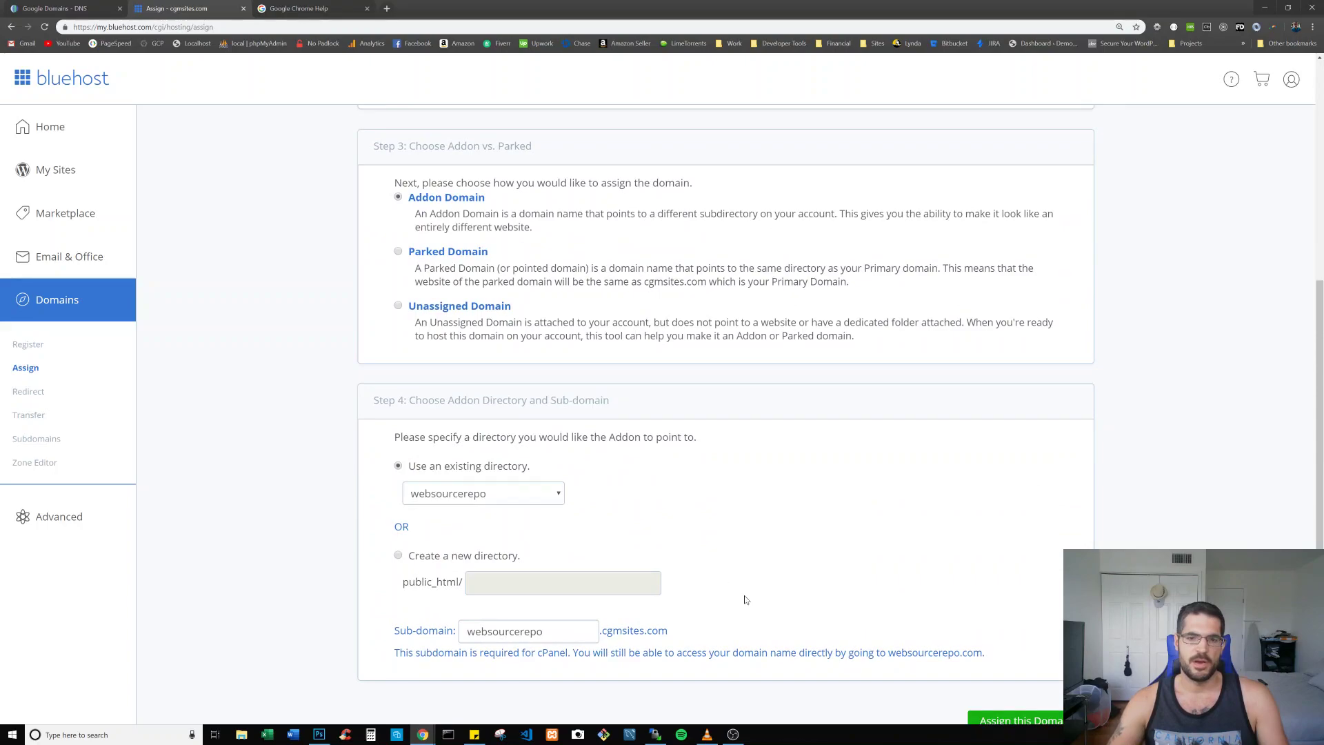
{"action": "scroll", "coordinate": [443, 275], "scroll_direction": "up", "scroll_amount": 4}
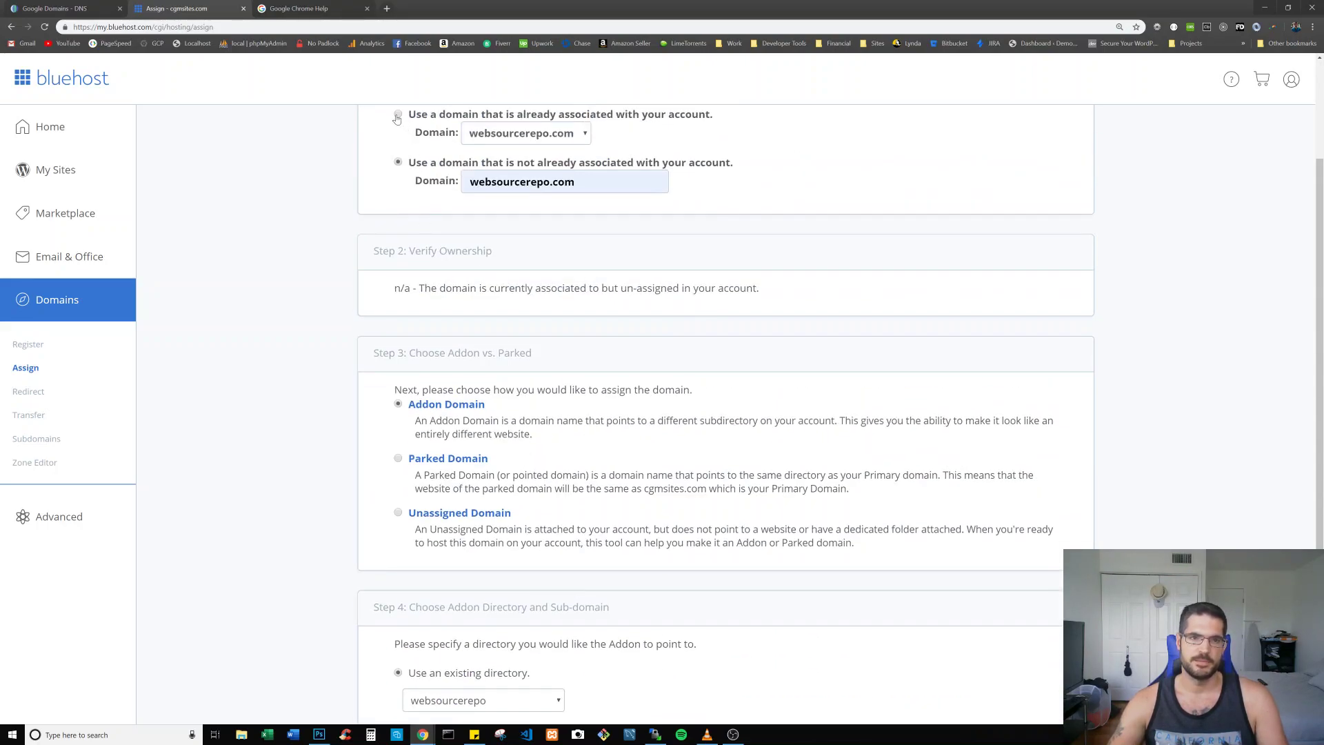
{"action": "scroll", "coordinate": [759, 342], "scroll_direction": "down", "scroll_amount": 4}
Step: Assign websourcerepo.com as an addon domain and confirm it among the 4 listed domains
{"action": "left_click", "coordinate": [1011, 652]}
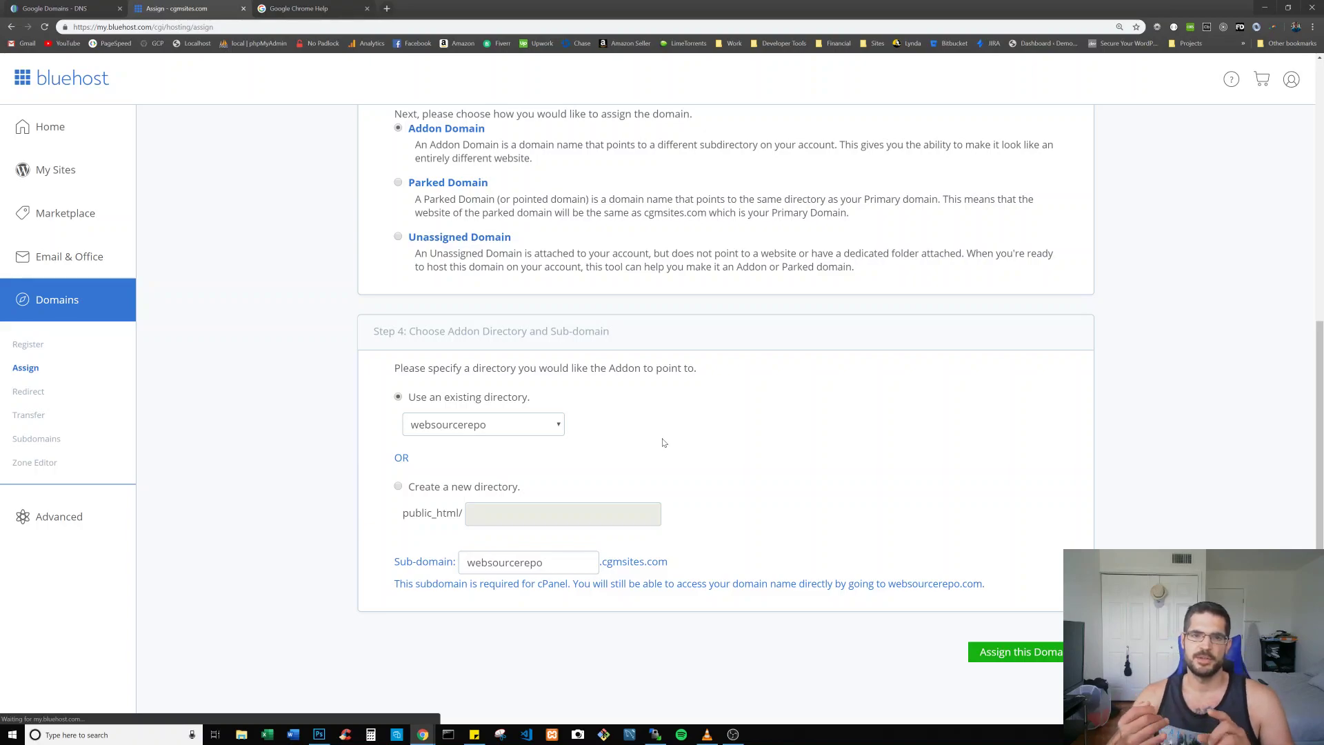
{"action": "scroll", "coordinate": [663, 442], "scroll_direction": "up", "scroll_amount": 6}
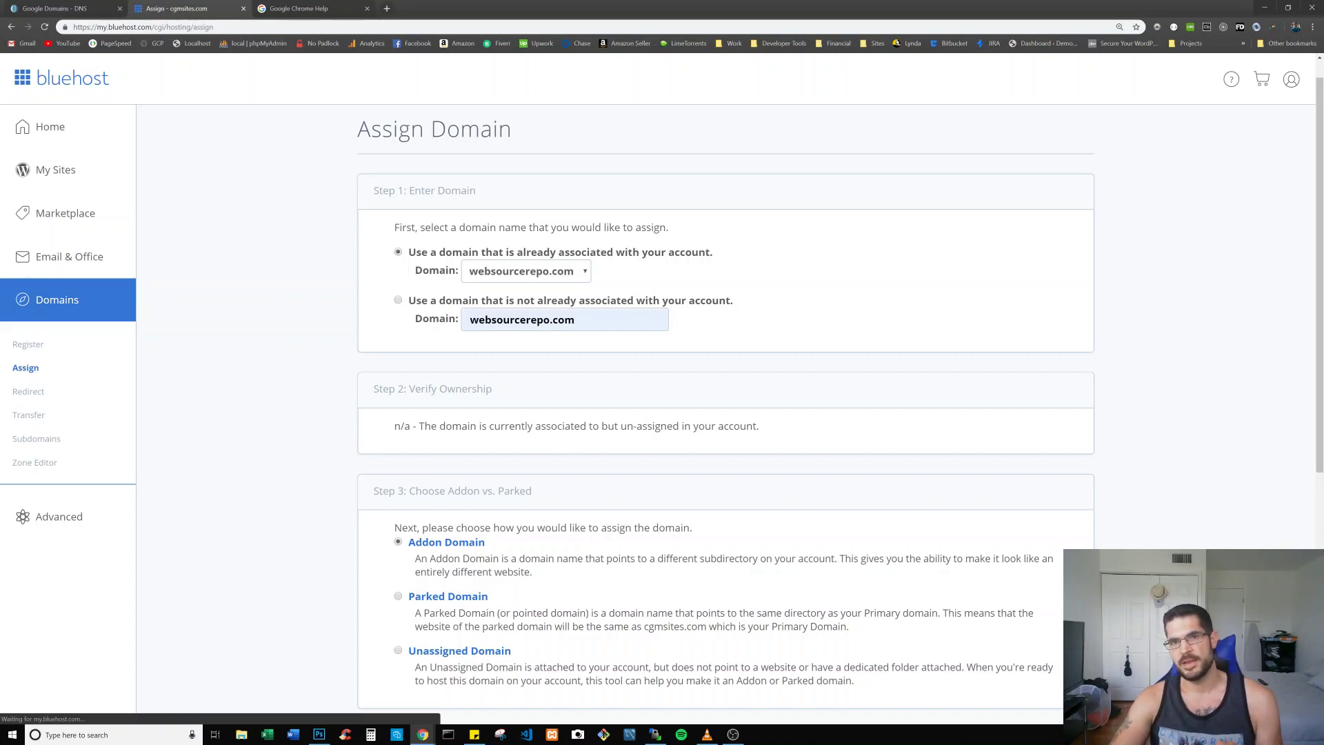
{"action": "scroll", "coordinate": [514, 441], "scroll_direction": "down", "scroll_amount": 3}
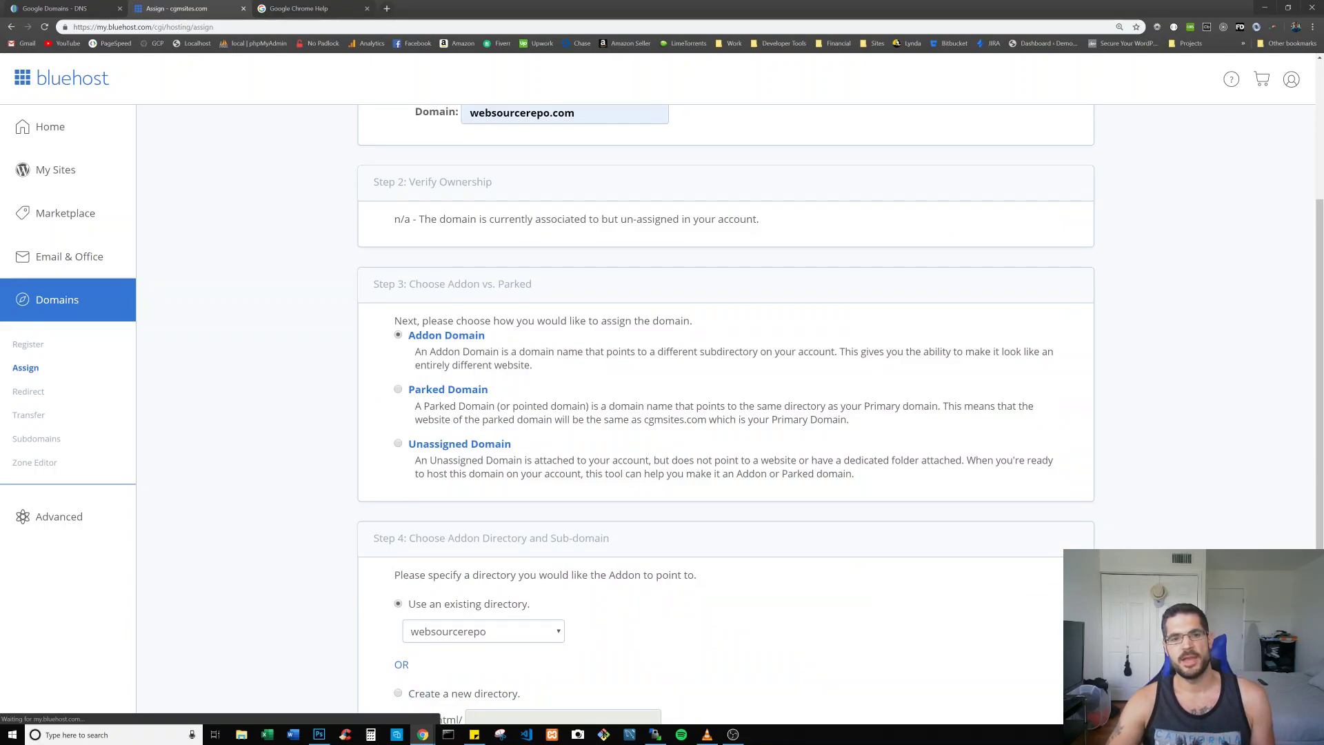
{"action": "scroll", "coordinate": [455, 345], "scroll_direction": "down", "scroll_amount": 1}
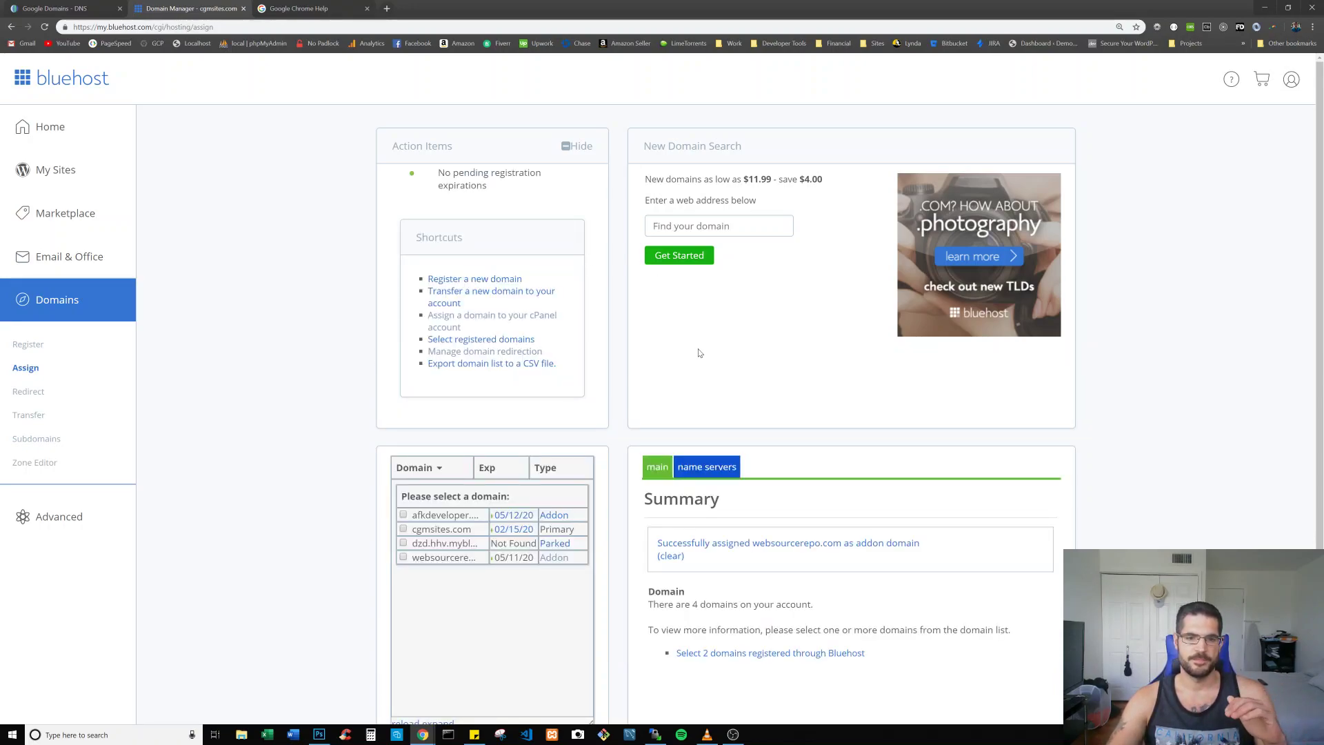
{"action": "scroll", "coordinate": [563, 290], "scroll_direction": "down", "scroll_amount": 2}
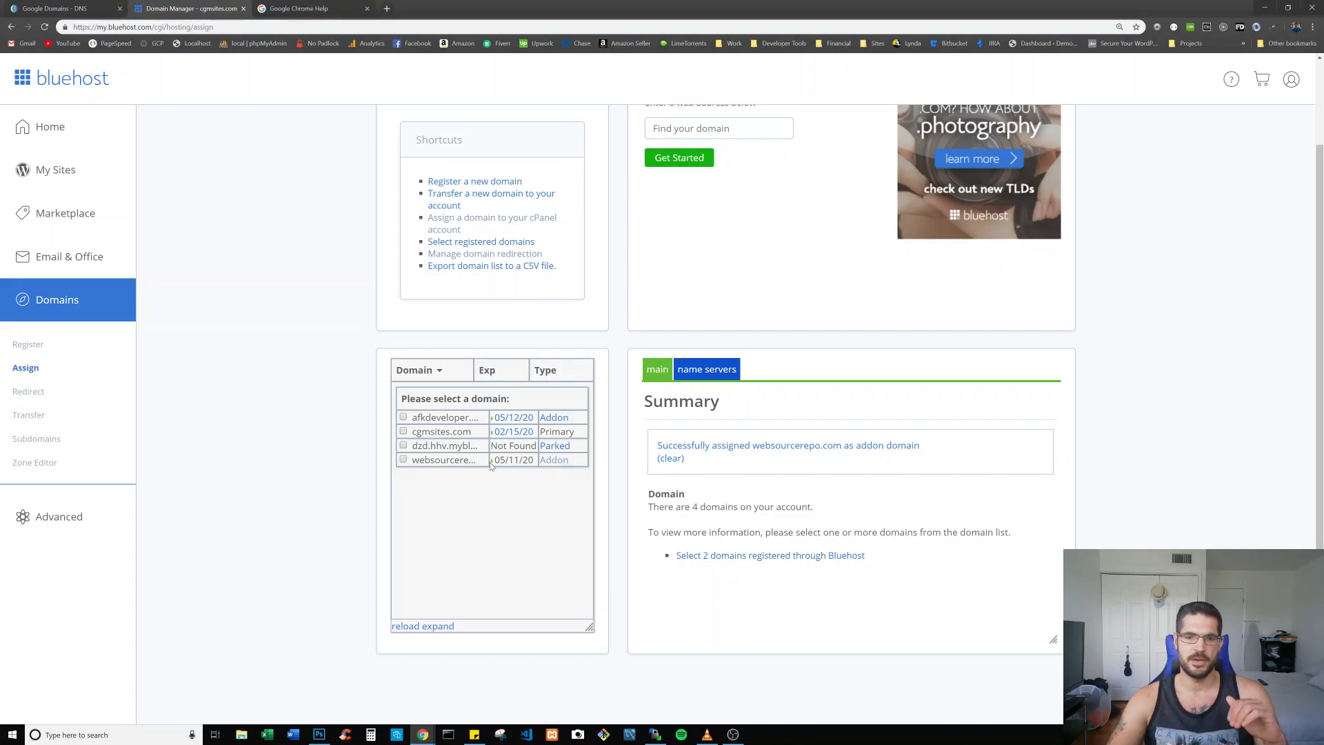
{"action": "scroll", "coordinate": [526, 474], "scroll_direction": "up", "scroll_amount": 2}
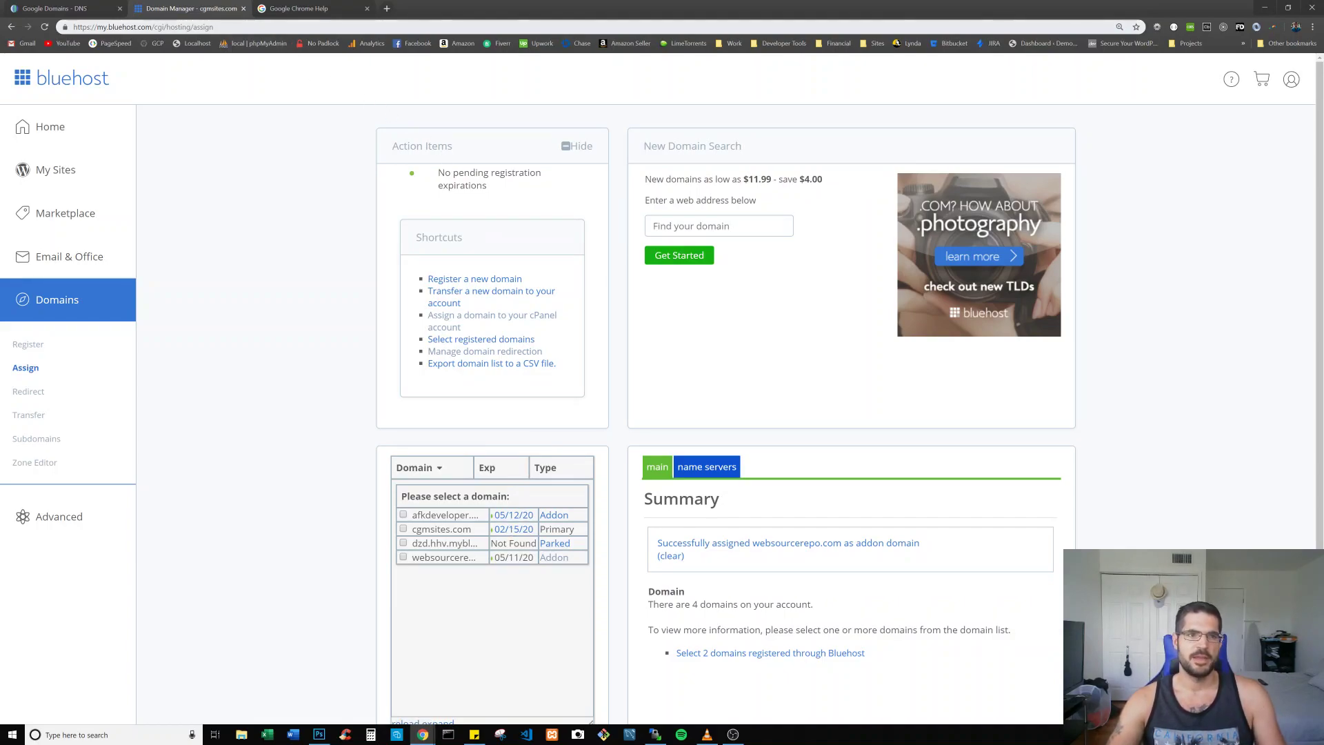
Step: Load the cgmsites.com cPanel login page and sign in
{"action": "key", "text": "ctrl+l"}
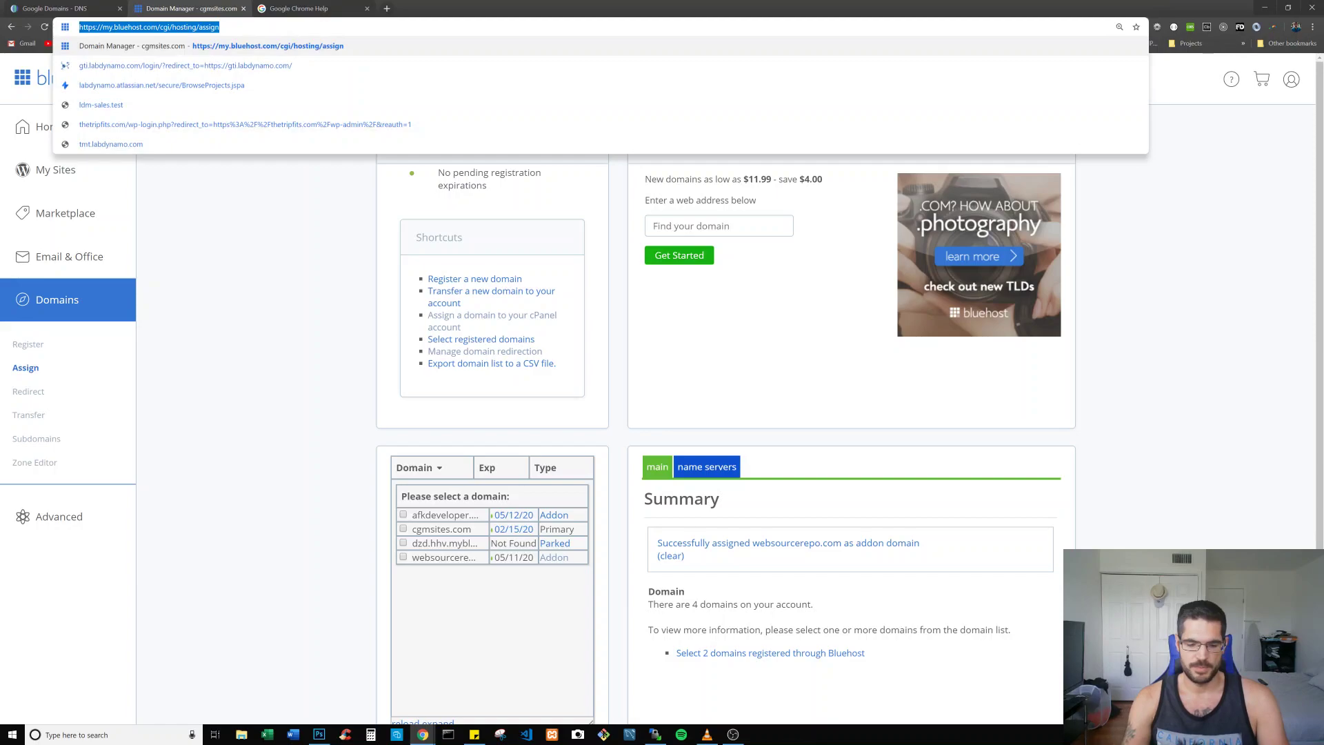
{"action": "type", "text": "cgmsites.com"}
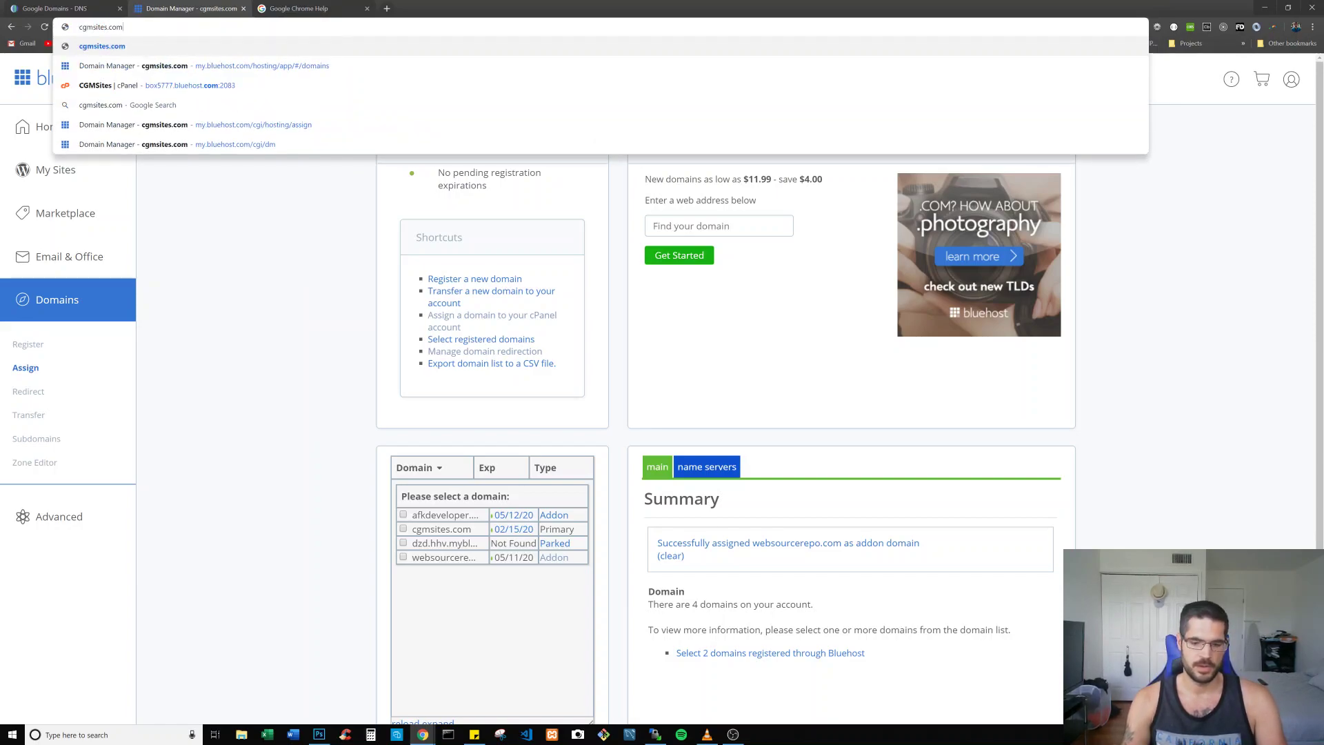
{"action": "key", "text": "Down"}
{"action": "key", "text": "Down"}
{"action": "key", "text": "Return"}
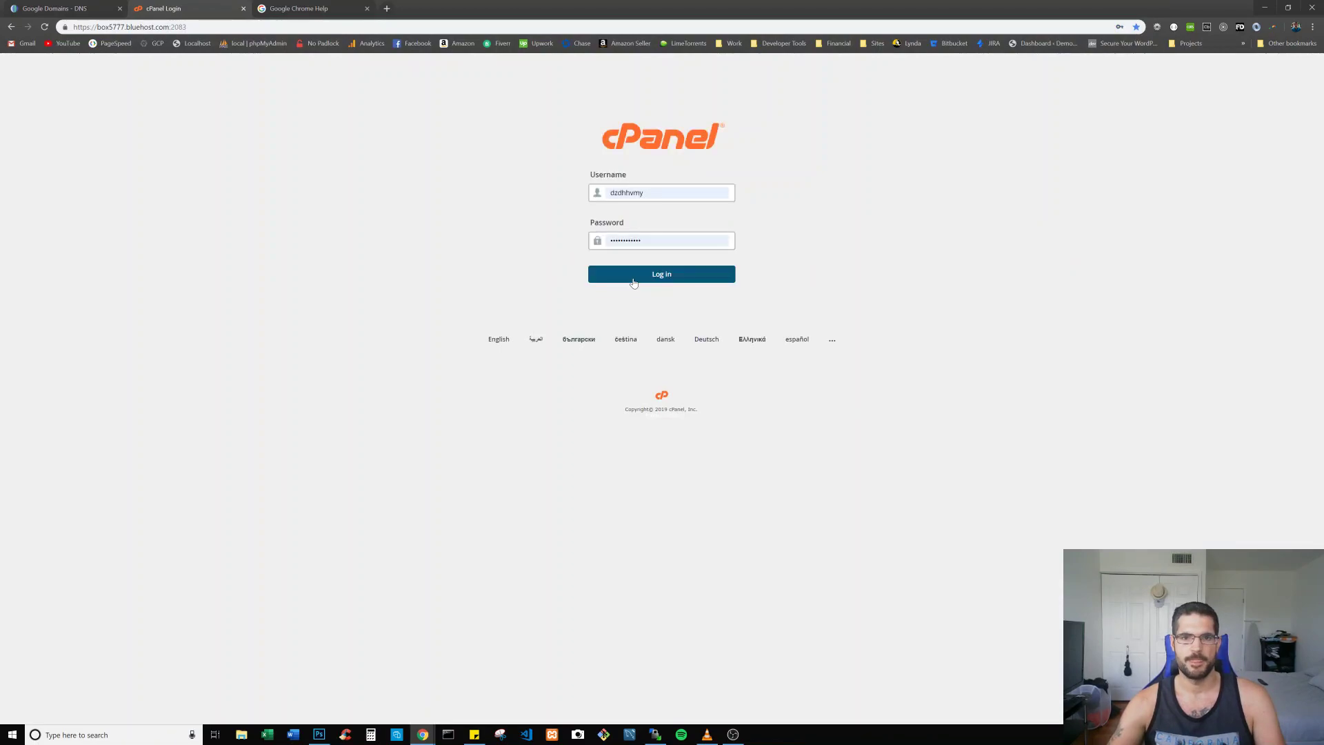
{"action": "left_click", "coordinate": [615, 273]}
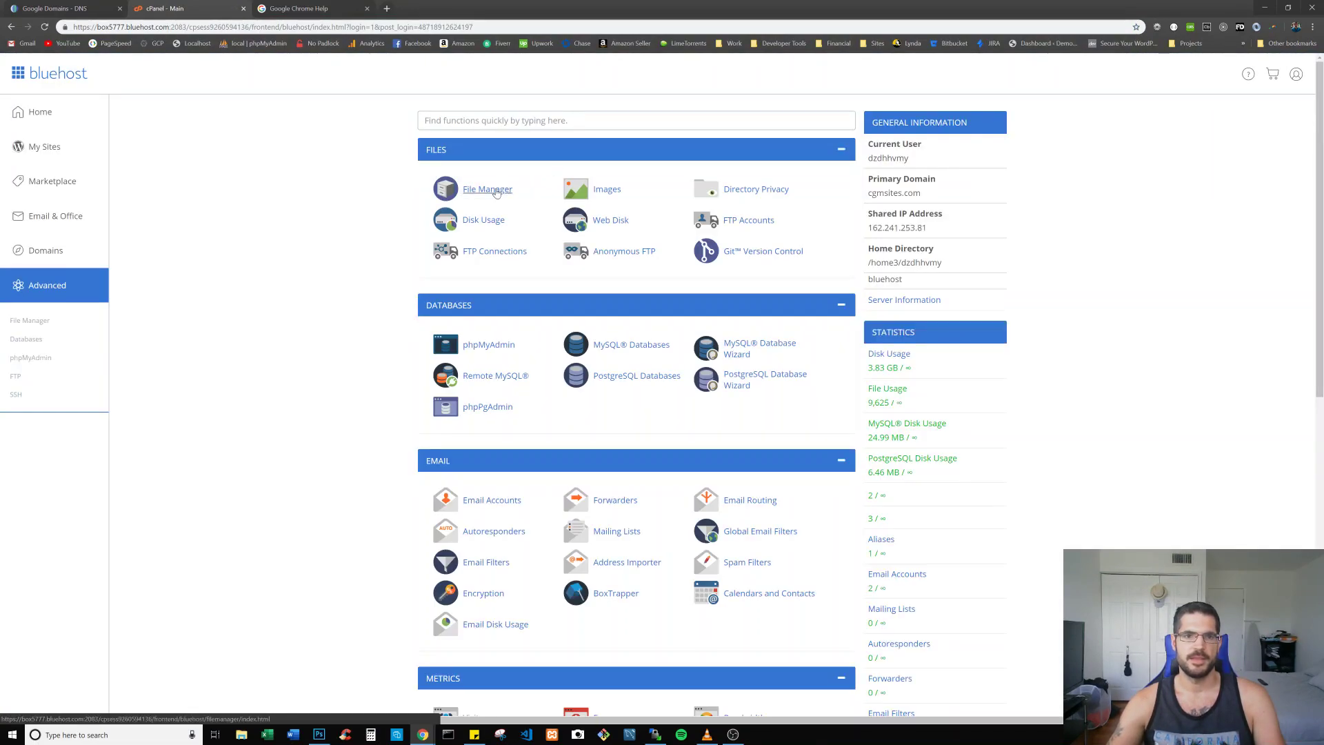
Step: In File Manager, open public_html and select the websourcerepo folder
{"action": "left_click", "coordinate": [496, 192]}
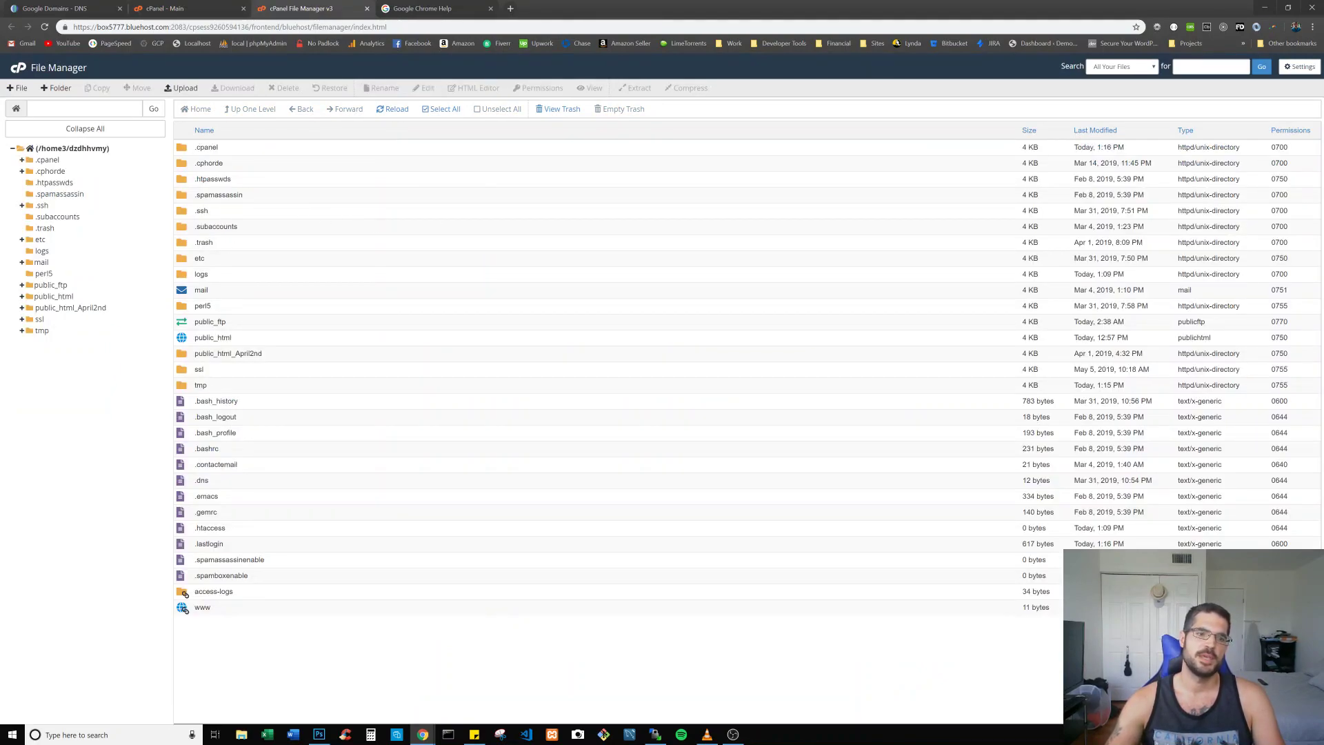
{"action": "double_click", "coordinate": [189, 338]}
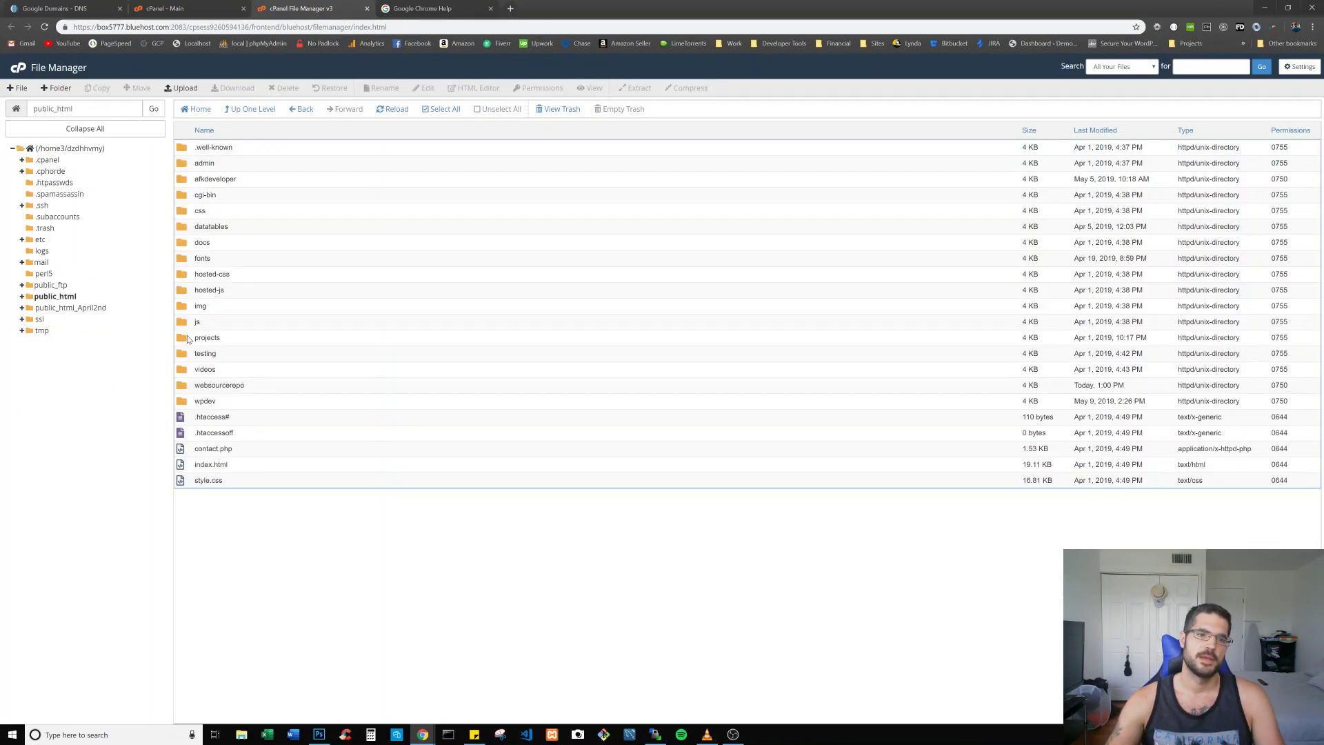
{"action": "left_click_drag", "start_coordinate": [263, 384], "coordinate": [166, 391]}
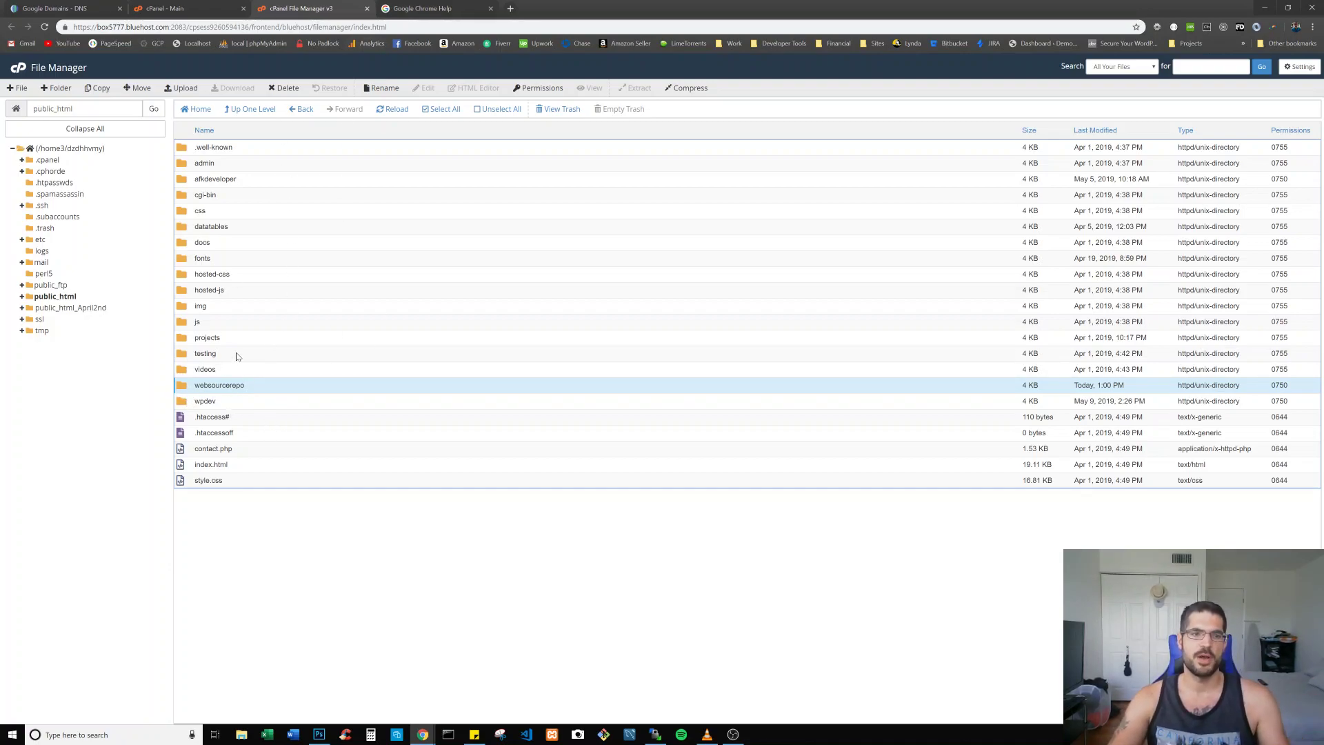
Step: Load websourcerepo.com in a spare tab to see the Bluehost placeholder page
{"action": "left_click", "coordinate": [423, 9]}
{"action": "left_click", "coordinate": [425, 27]}
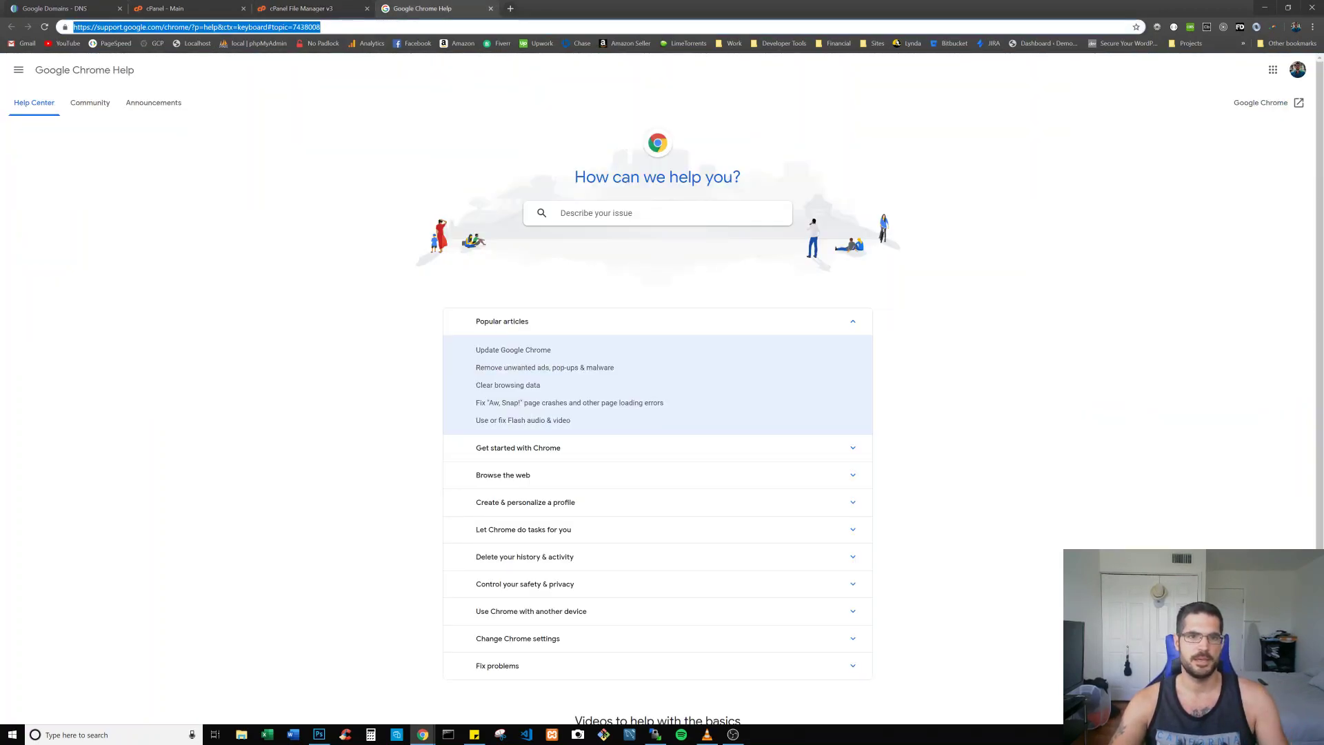
{"action": "type", "text": "webs"}
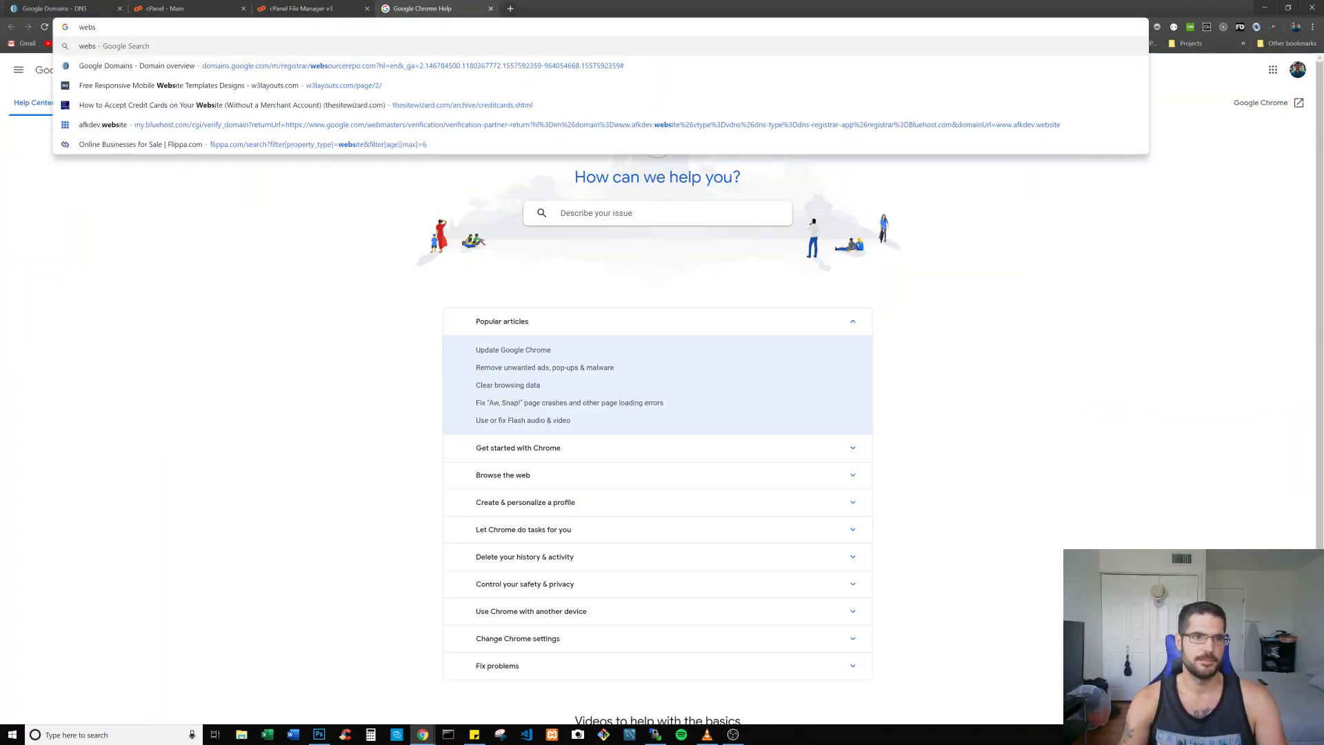
{"action": "type", "text": "ourcerepo.c"}
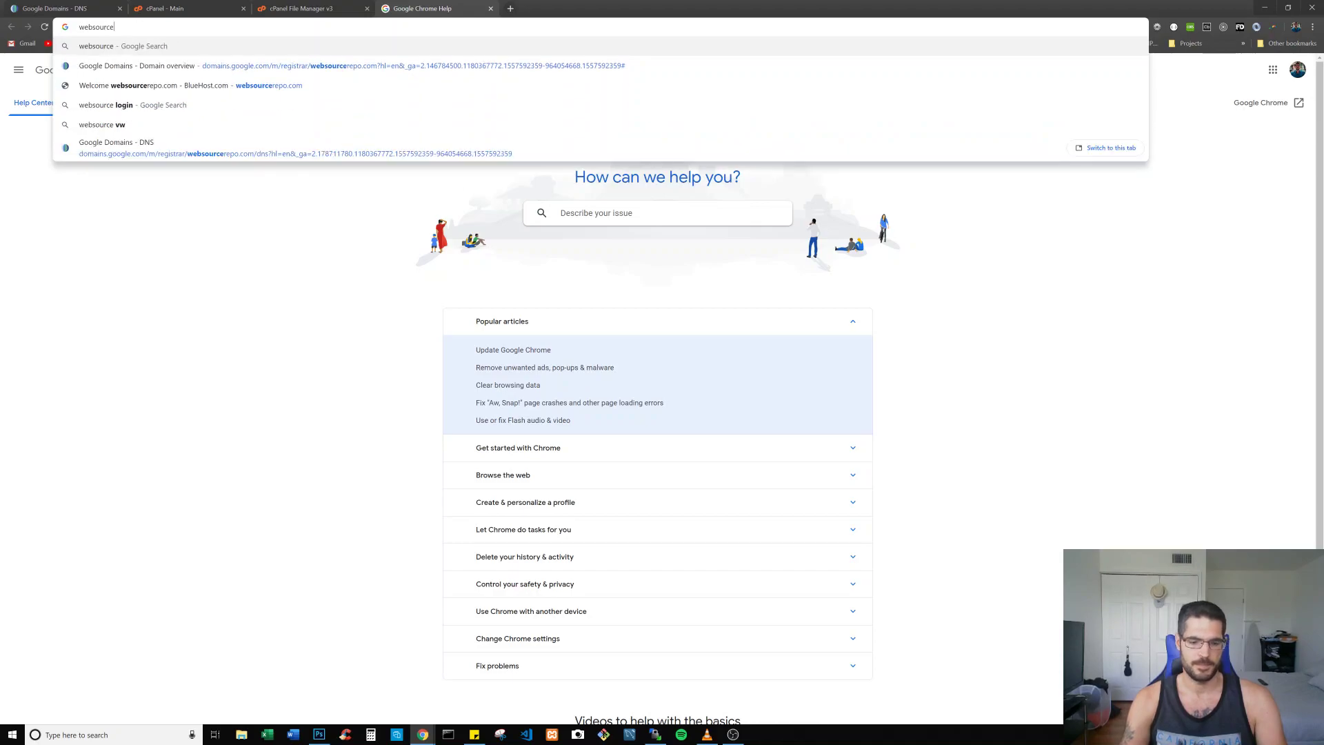
{"action": "type", "text": "om"}
{"action": "key", "text": "Return"}
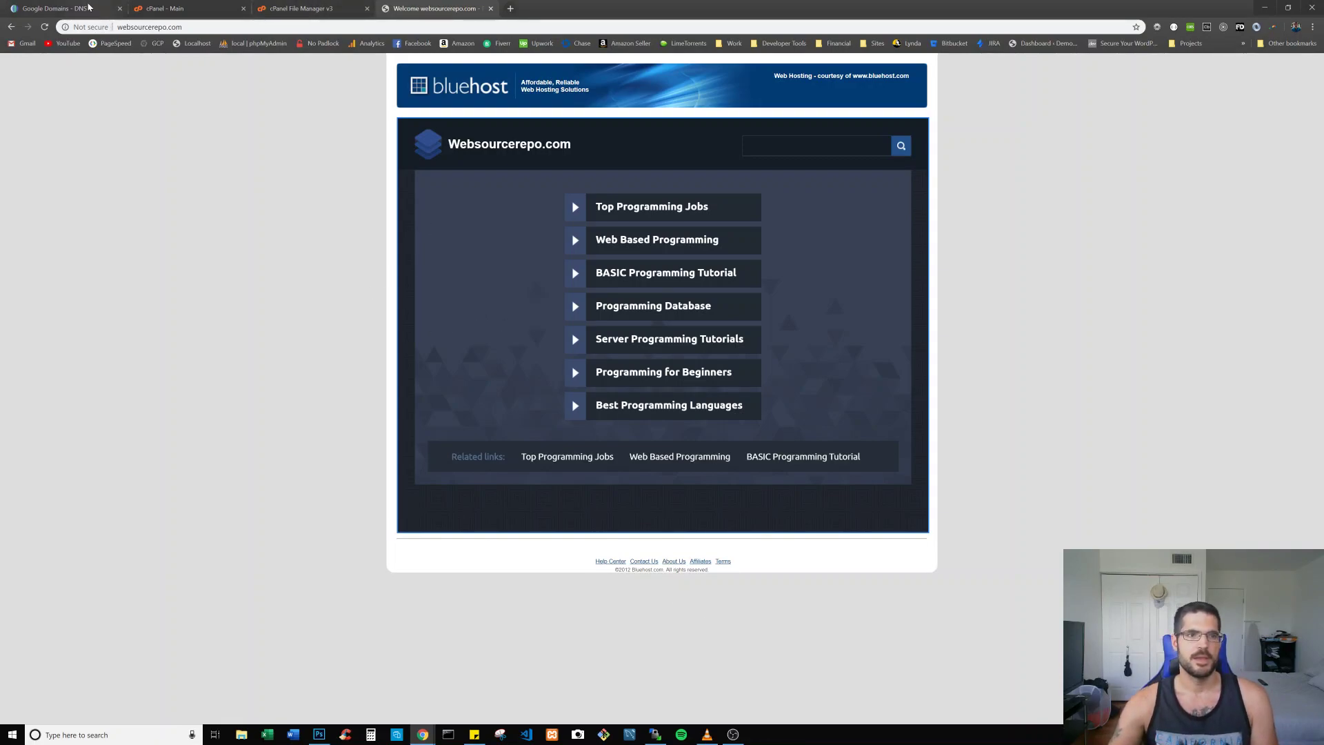
Step: In WinSCP, navigate from root to /public_html/websourcerepo/, which holds only cgi-bin
{"action": "left_click", "coordinate": [66, 9]}
{"action": "left_click", "coordinate": [176, 8]}
{"action": "left_click", "coordinate": [297, 8]}
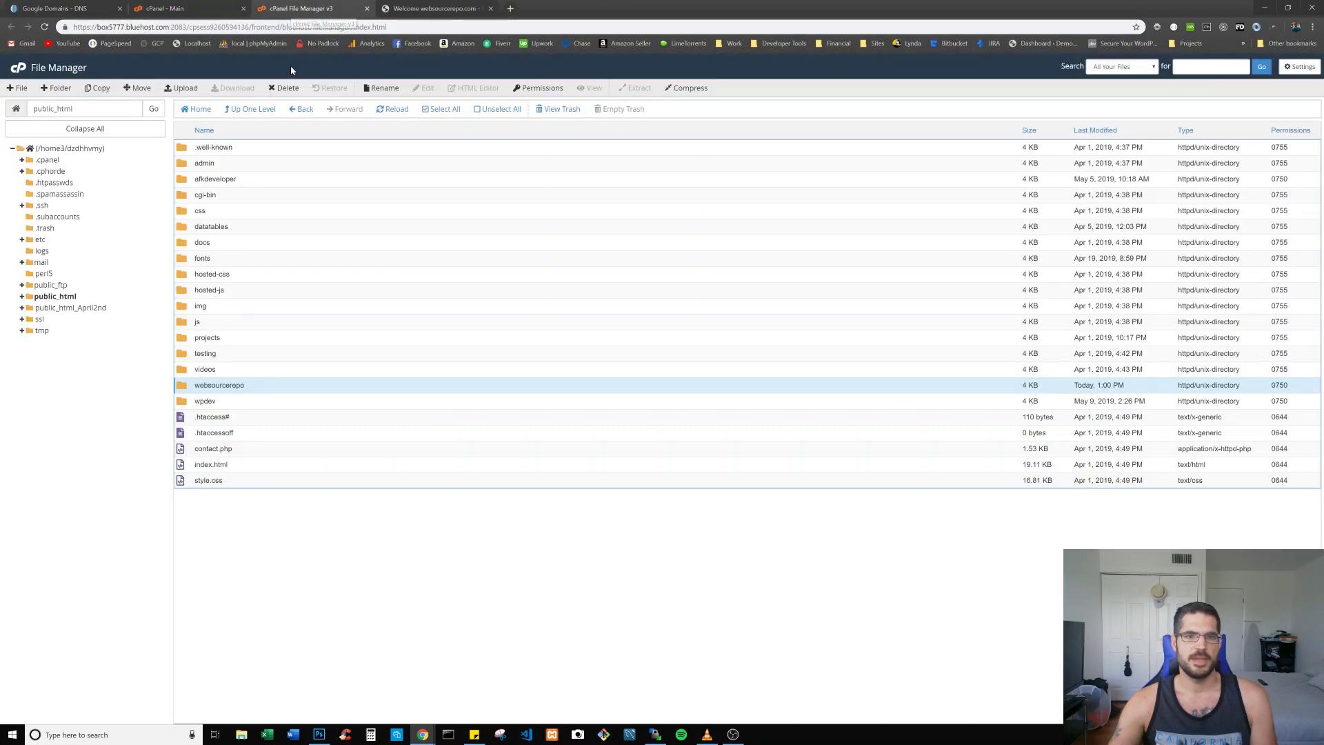
{"action": "left_click", "coordinate": [655, 735]}
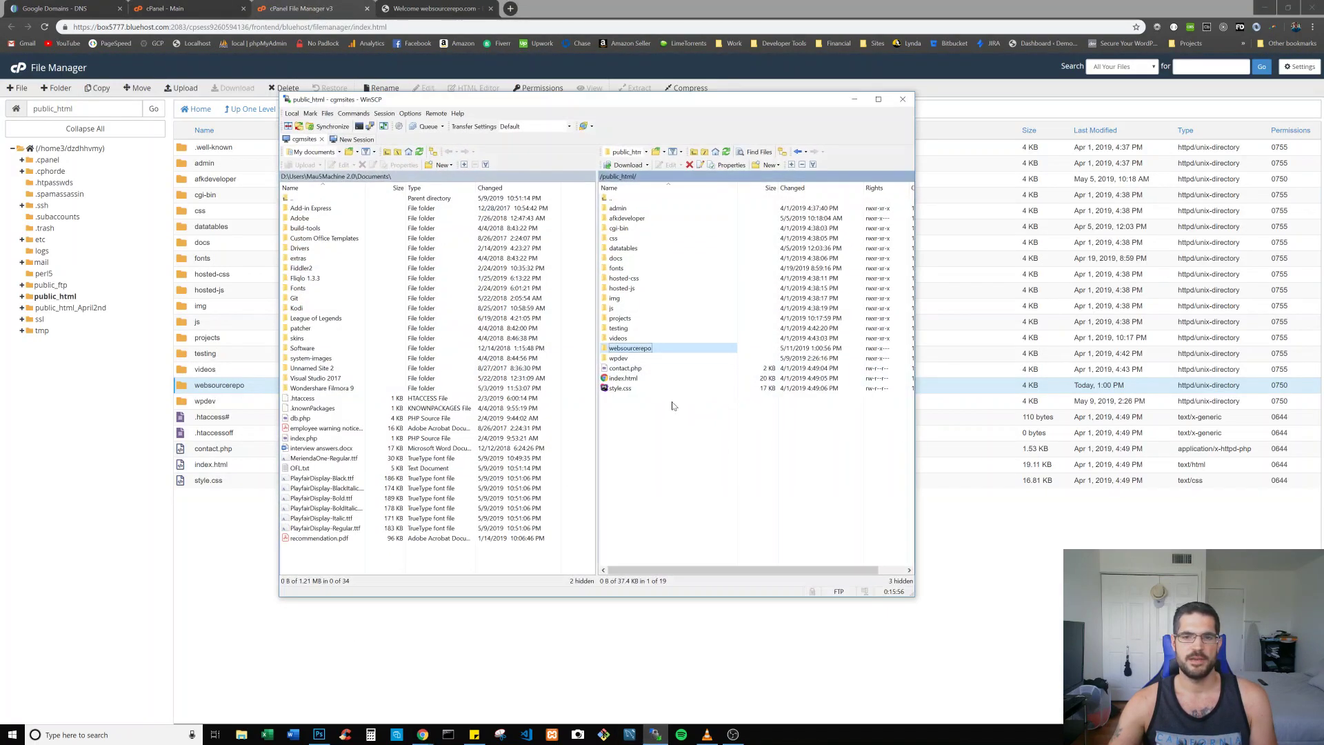
{"action": "double_click", "coordinate": [610, 198]}
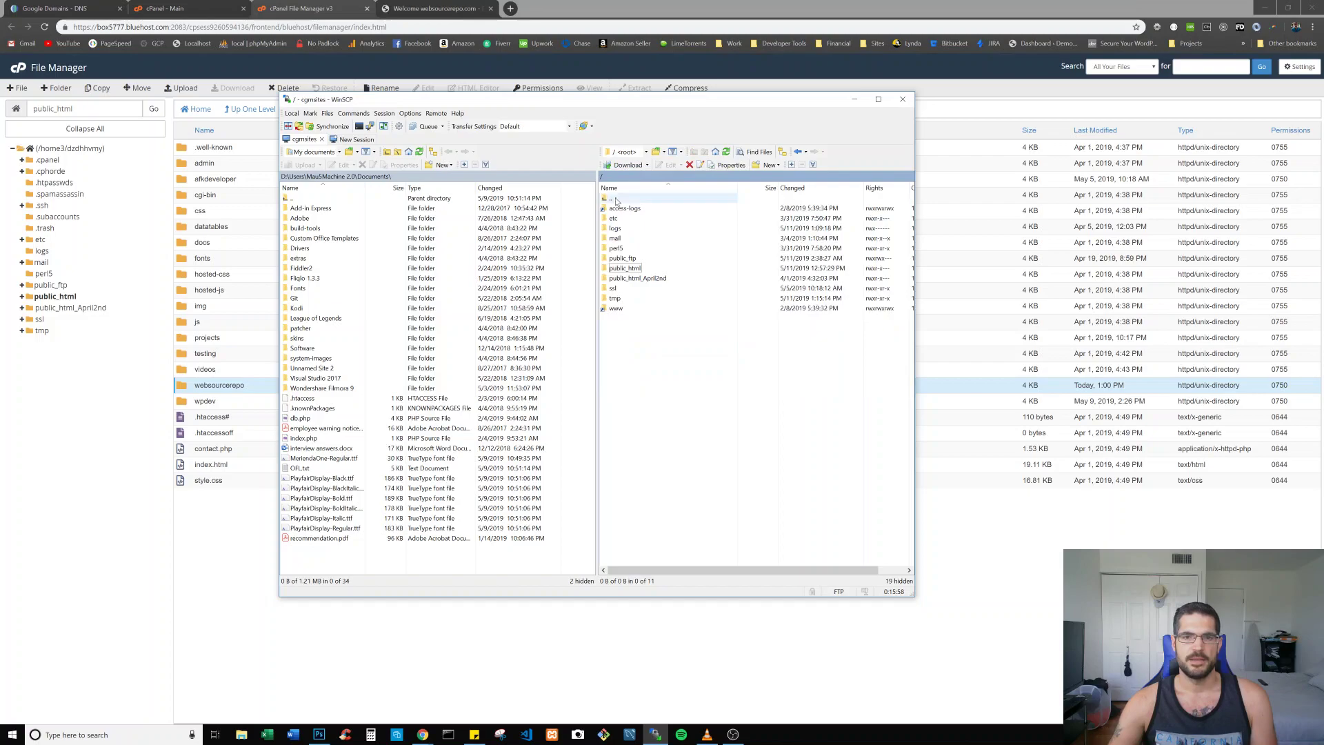
{"action": "double_click", "coordinate": [634, 268]}
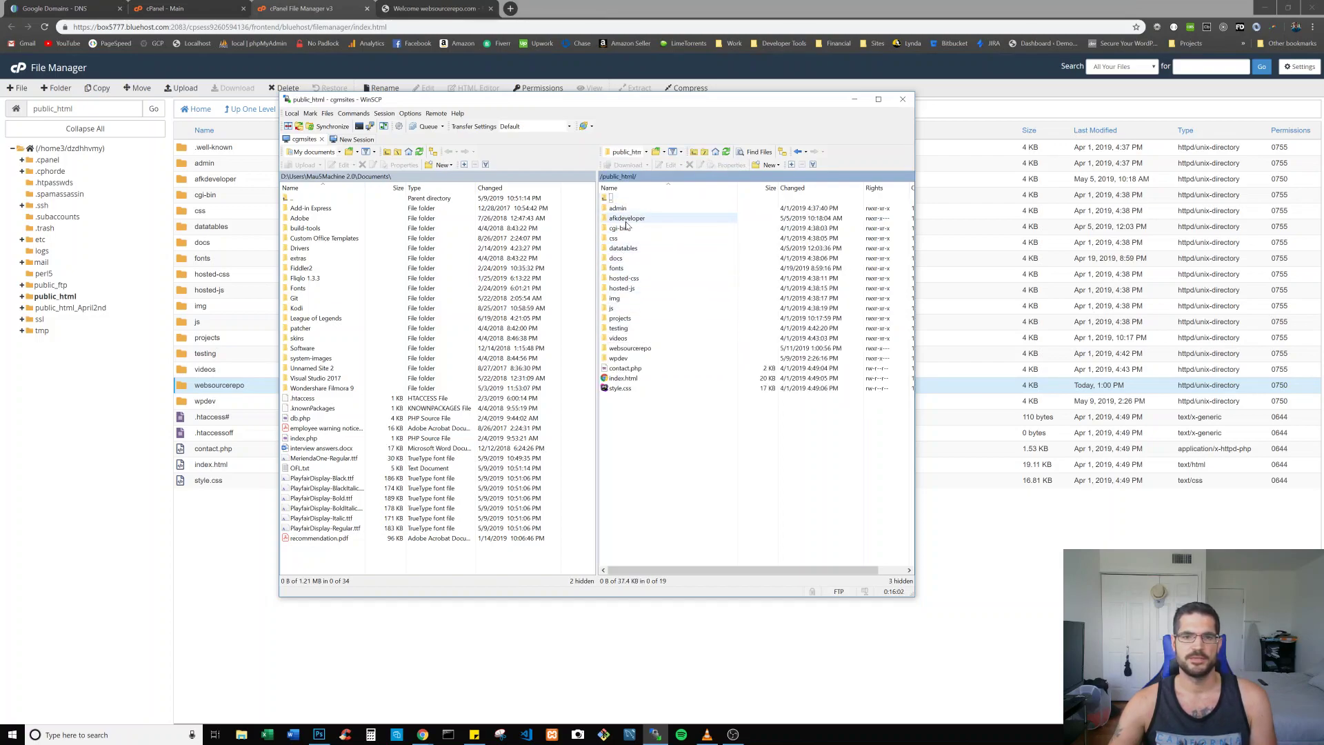
{"action": "double_click", "coordinate": [629, 349]}
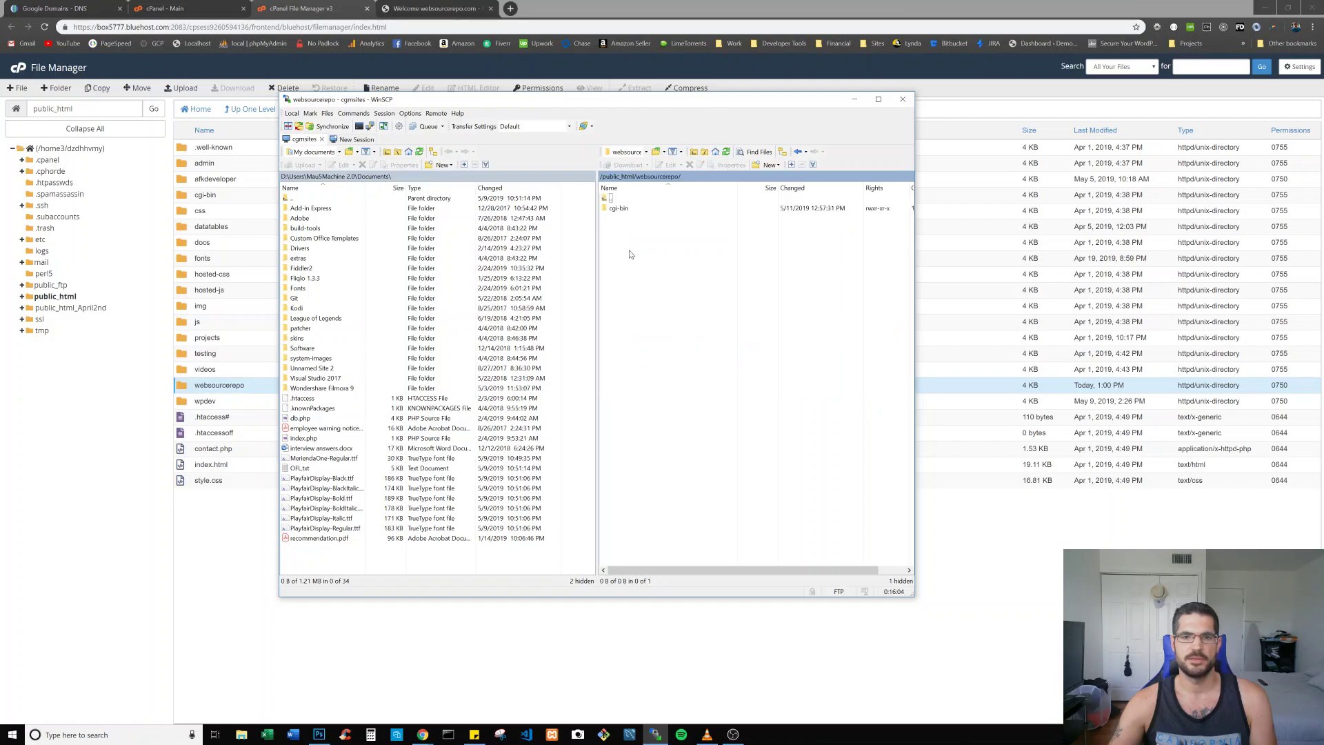